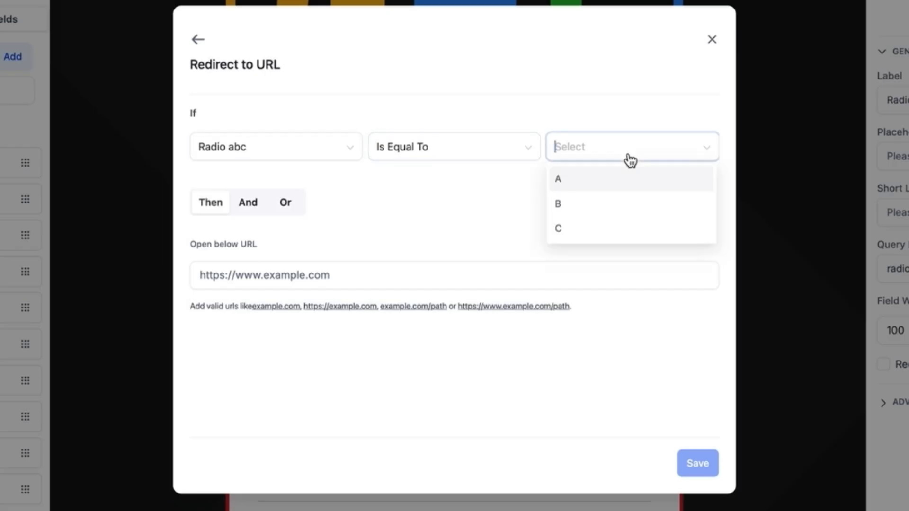
click(599, 180)
click(299, 284)
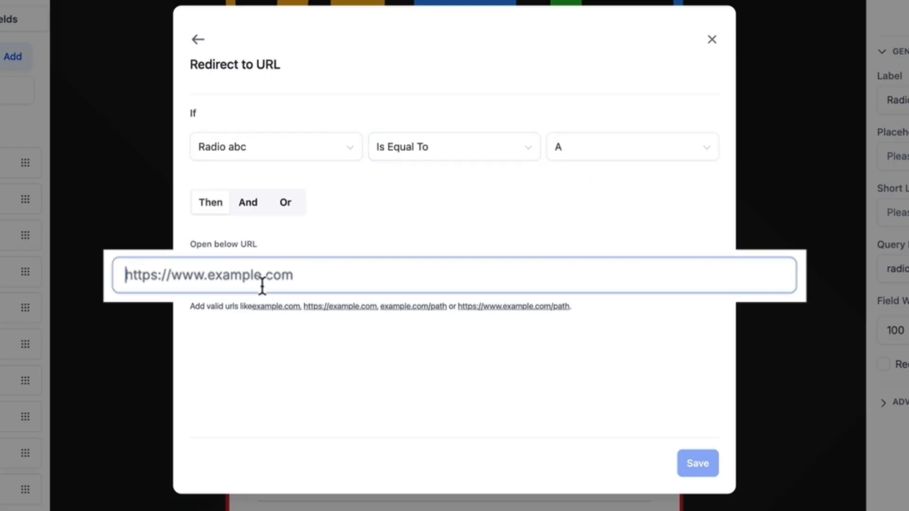
text(https://google.com)
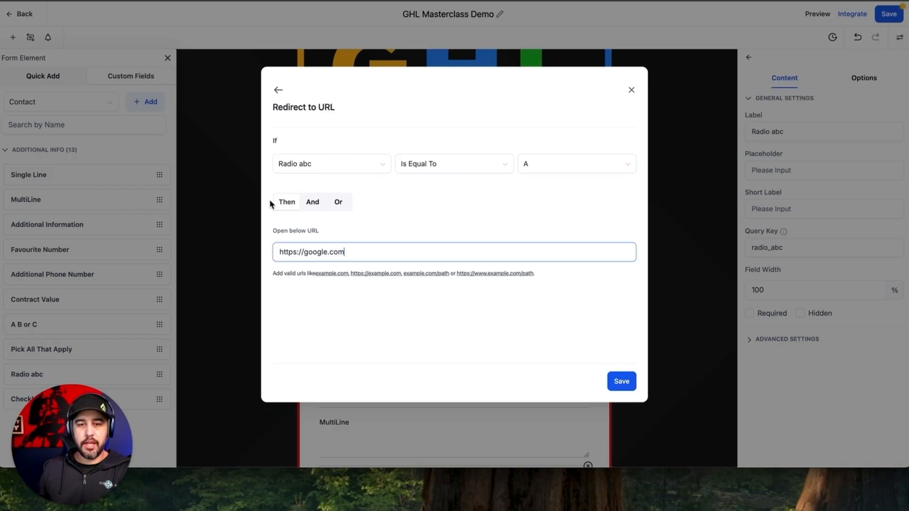
drag(283, 249, 396, 250)
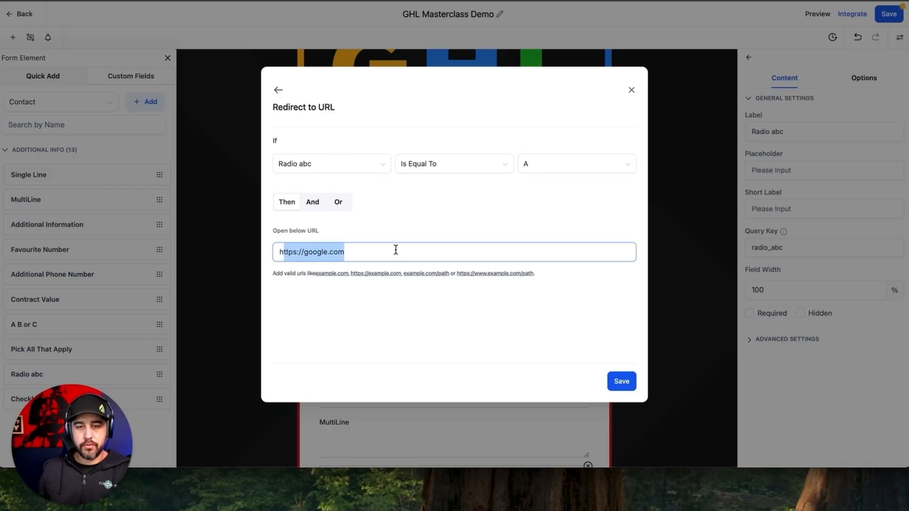
click(389, 238)
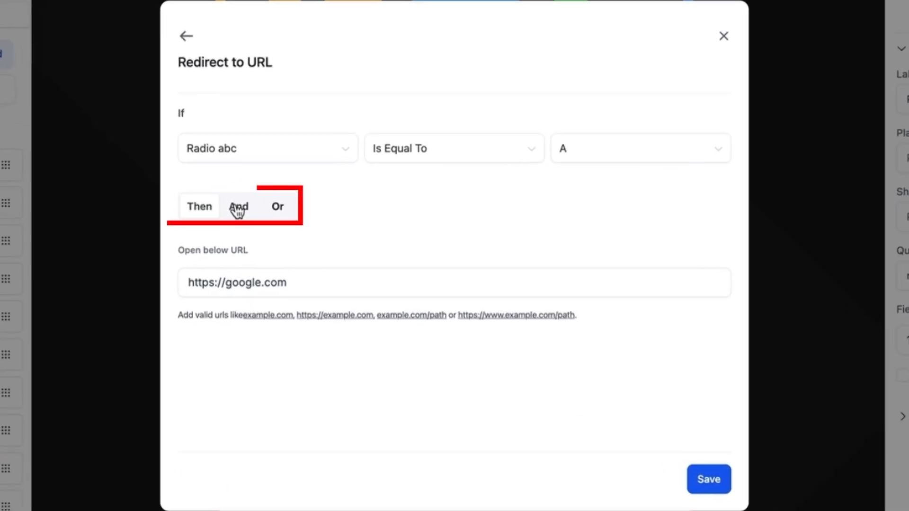
Step: Add an And condition requiring Contract Value Less Than 200 to the redirect rule
click(238, 209)
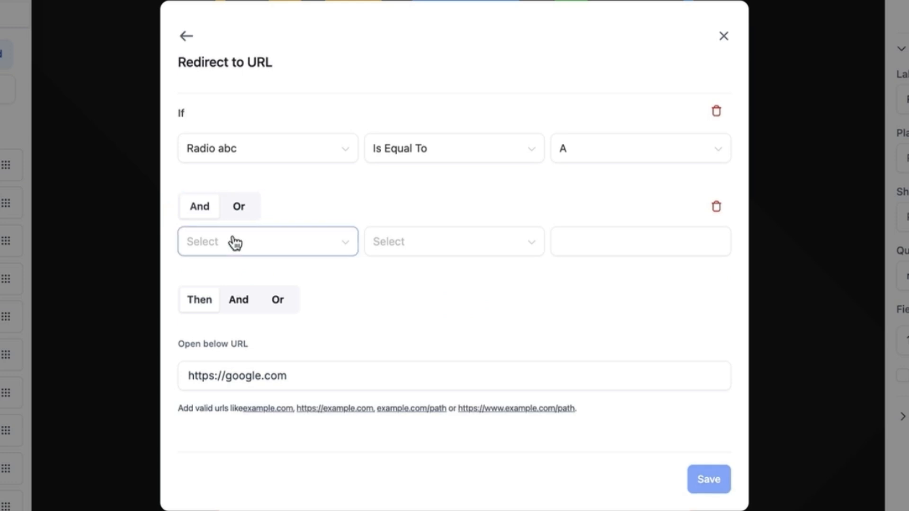
click(321, 248)
scroll(257, 379, down, 1)
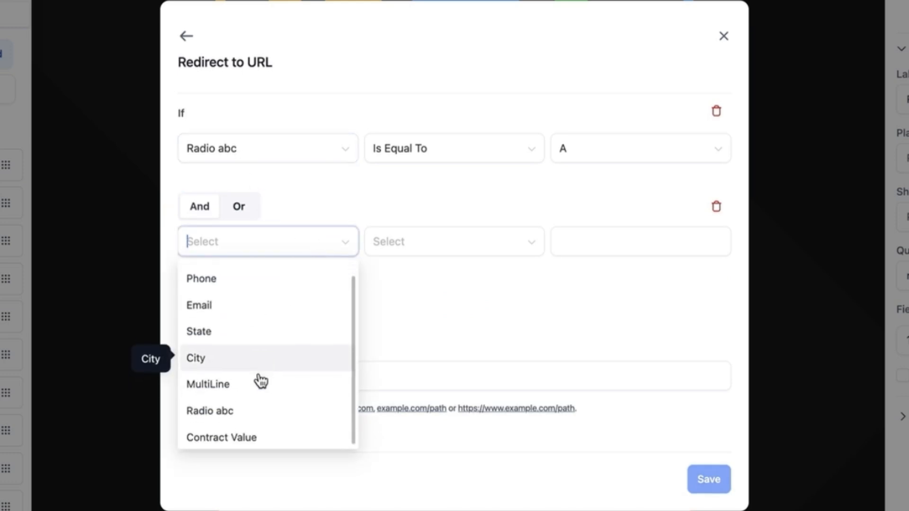
click(264, 433)
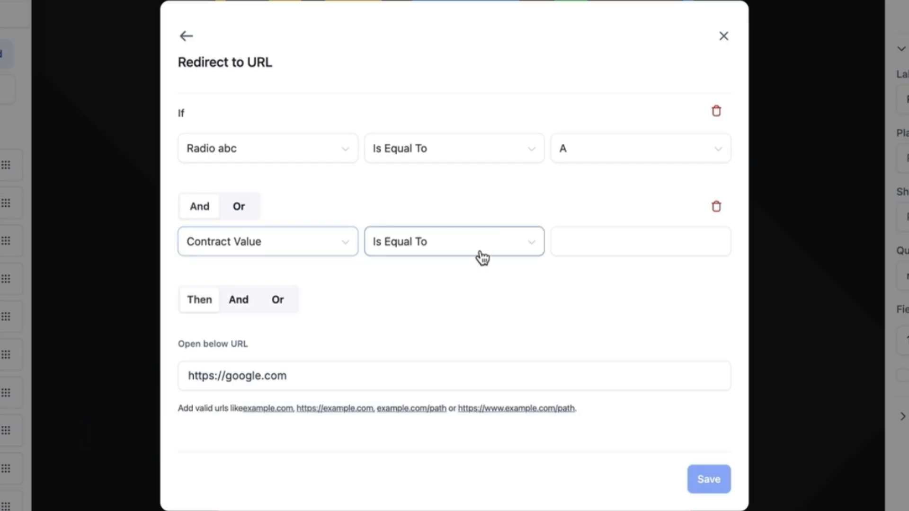
click(480, 254)
click(438, 408)
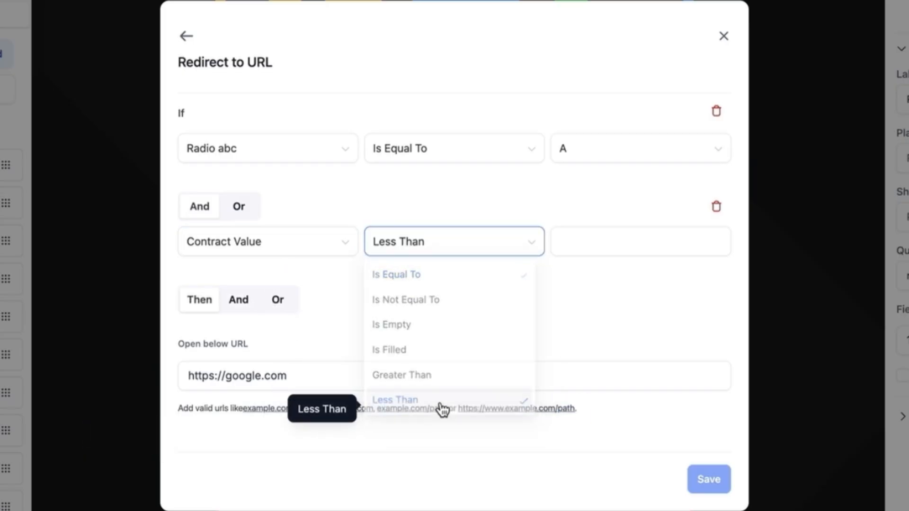
click(590, 245)
text(200)
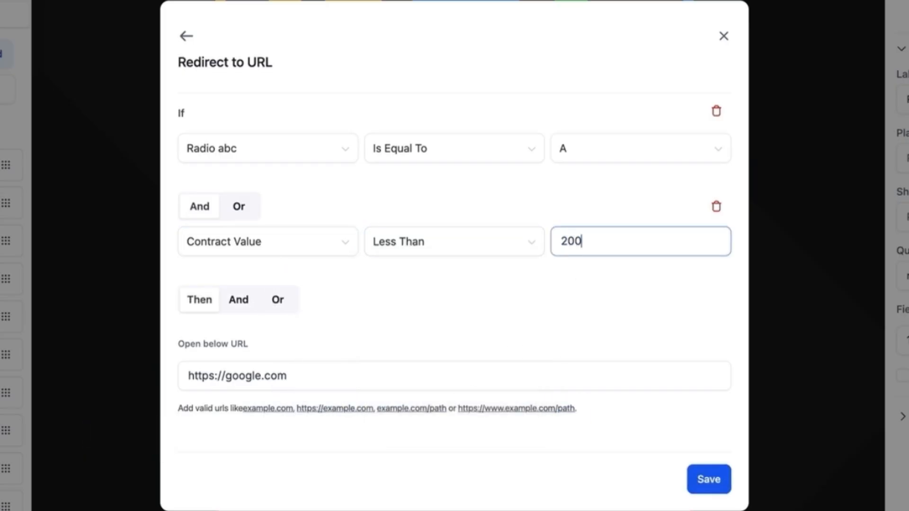
click(513, 287)
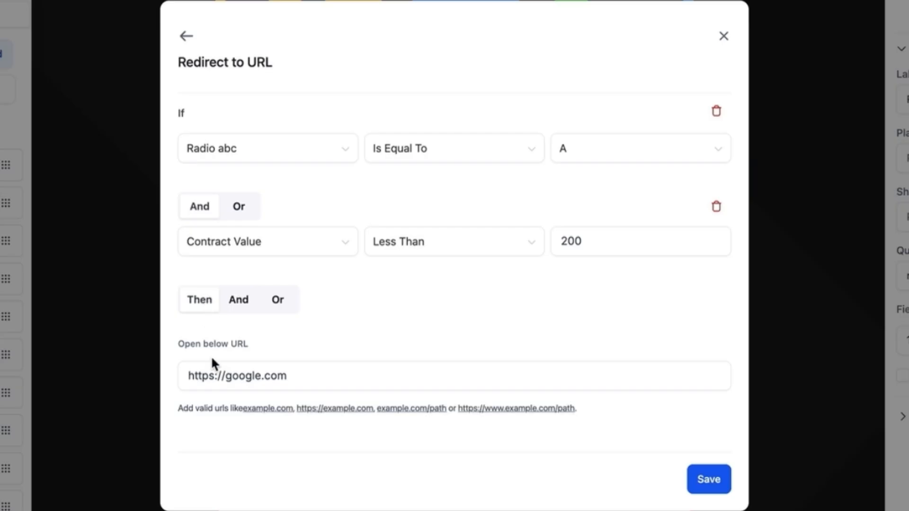
click(316, 377)
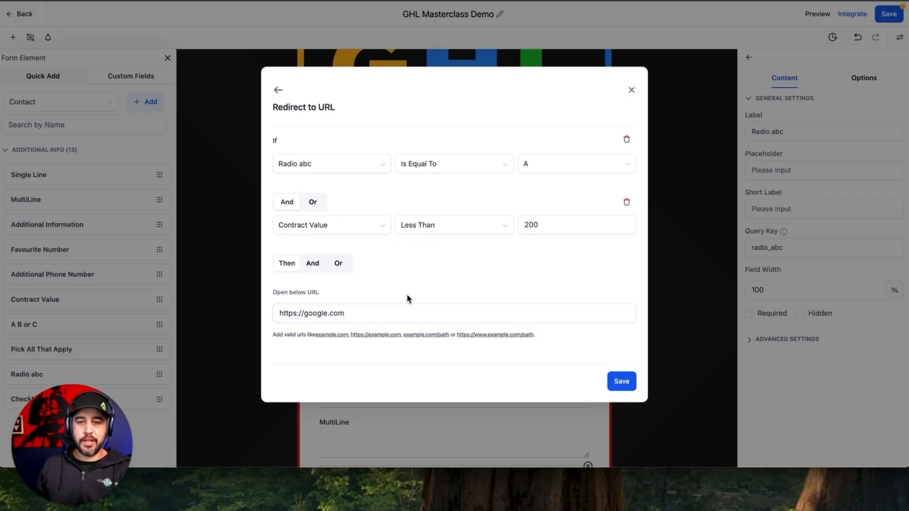
Step: Start a Display custom message condition triggered when Radio abc equals B
click(278, 90)
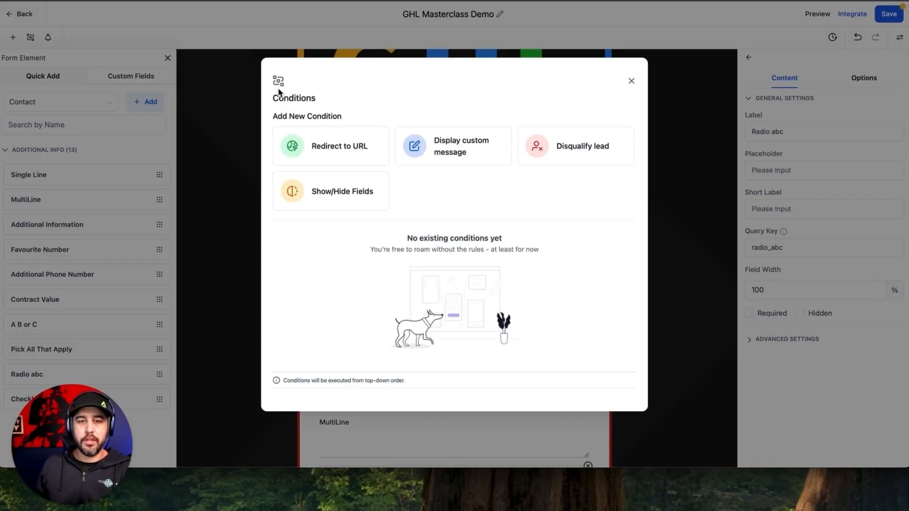
click(445, 145)
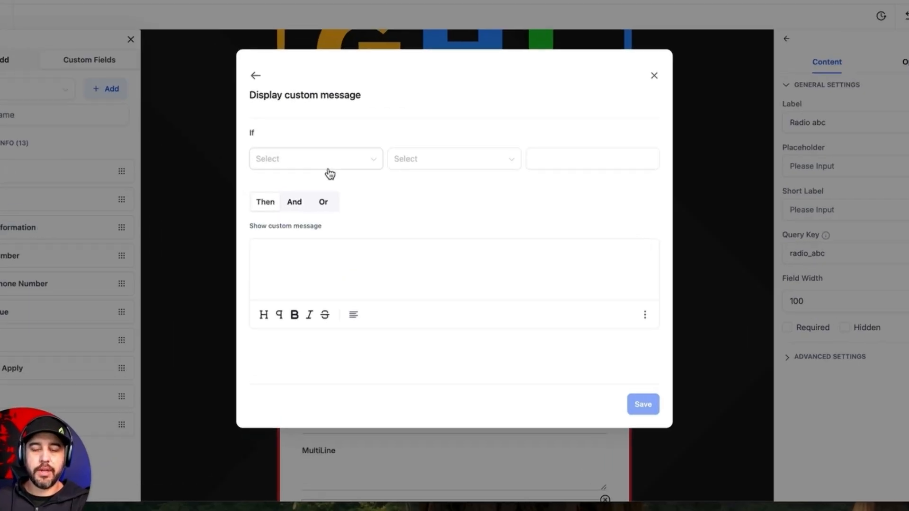
click(343, 166)
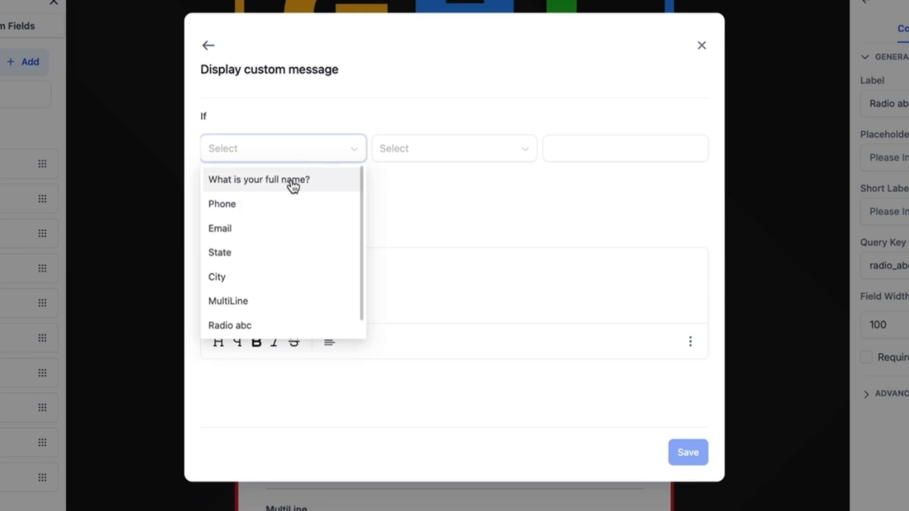
scroll(263, 292, down, 1)
click(262, 303)
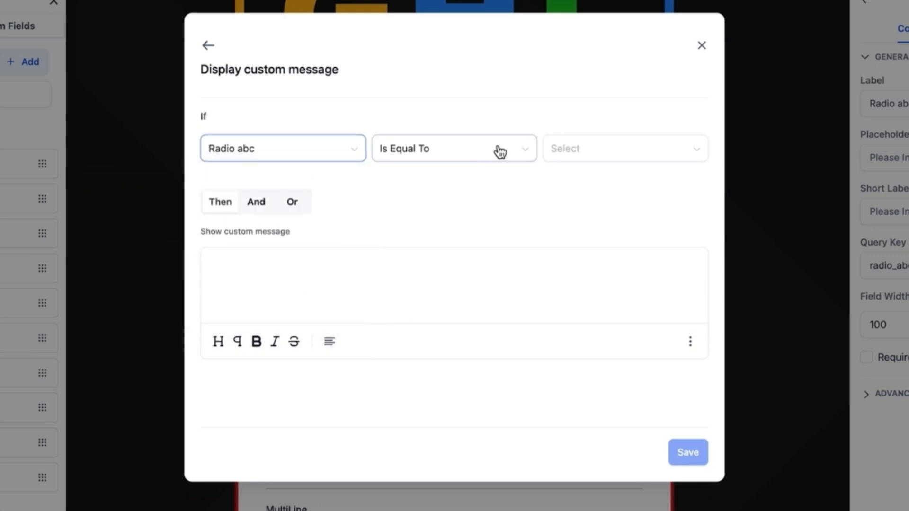
click(553, 147)
click(556, 203)
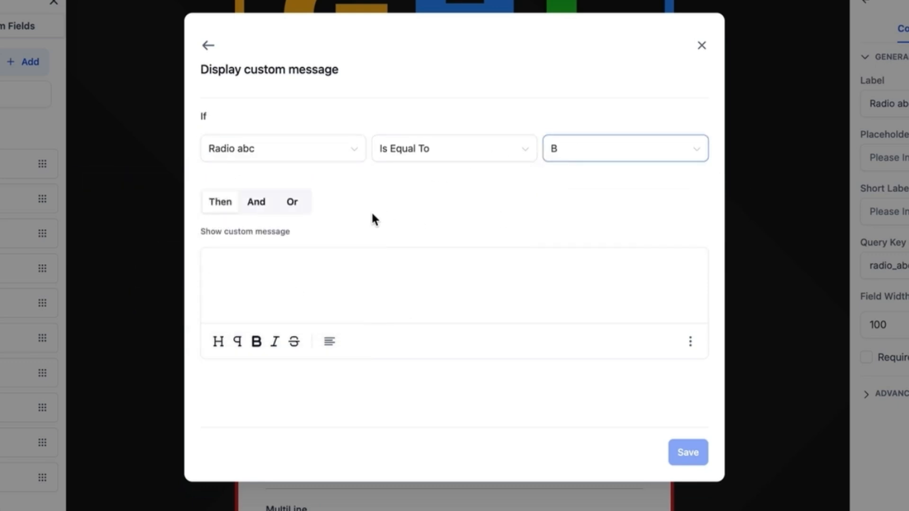
Step: Switch the triggering answer to C, then leave the draft unsaved
click(351, 288)
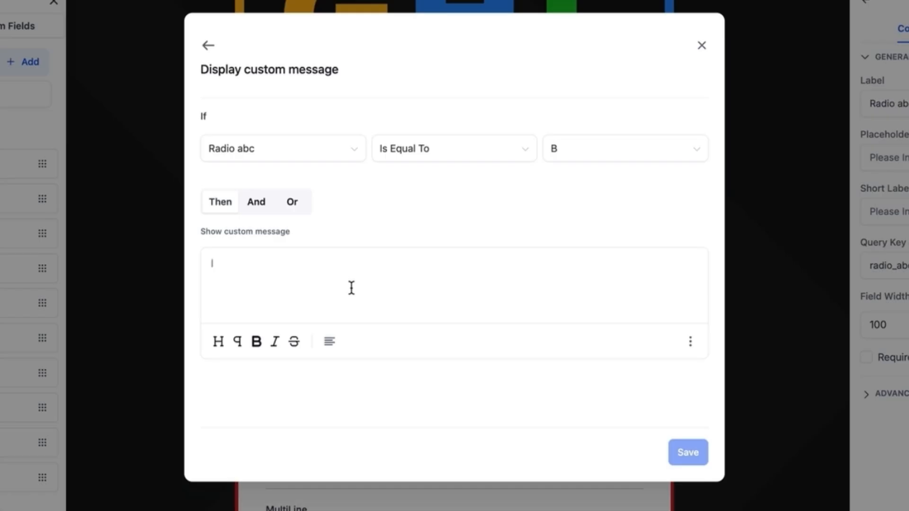
click(569, 151)
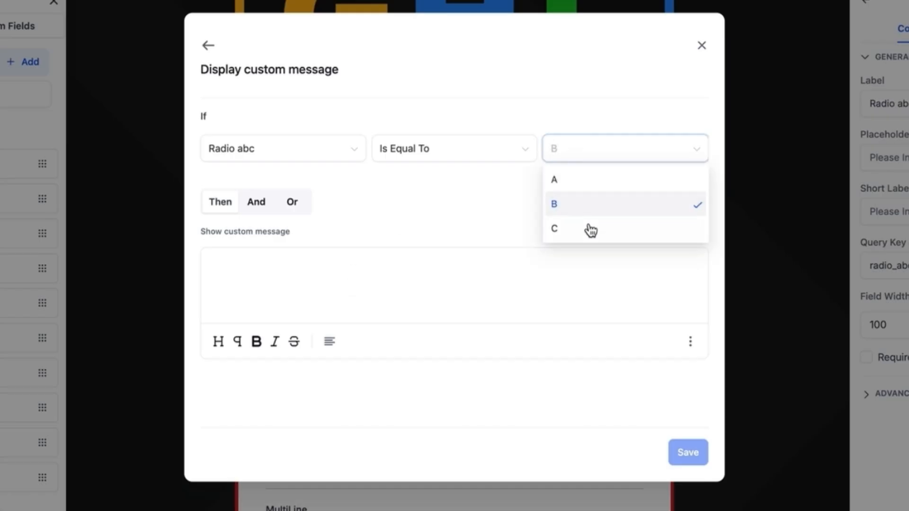
click(588, 228)
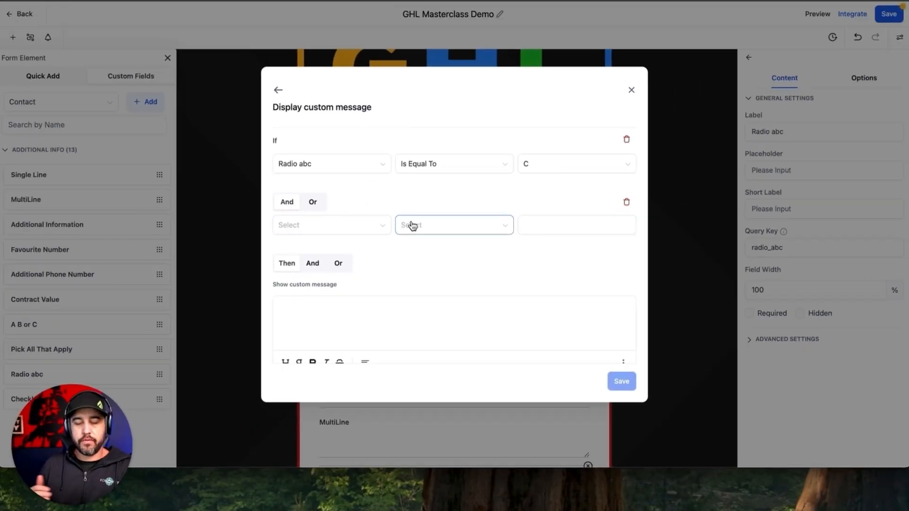
click(277, 92)
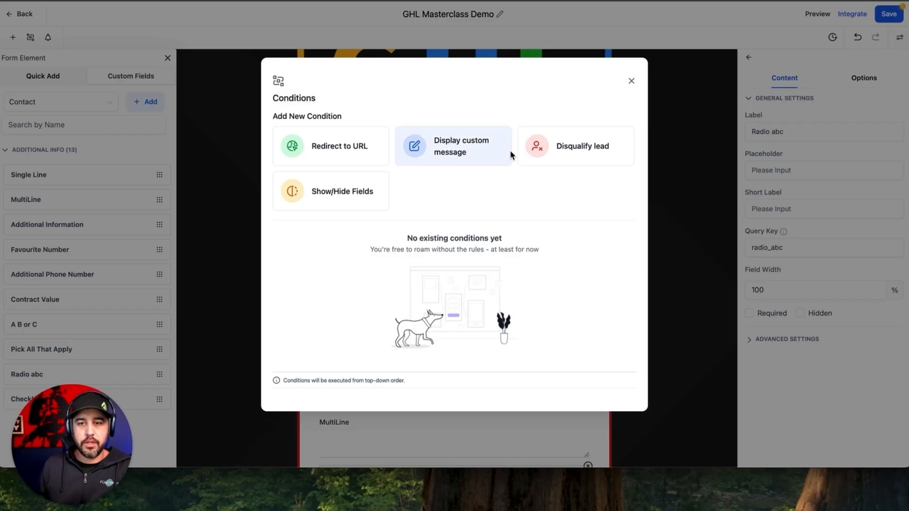
Step: Draft a Disqualify lead rule for Contract Value Less Than 200
click(576, 144)
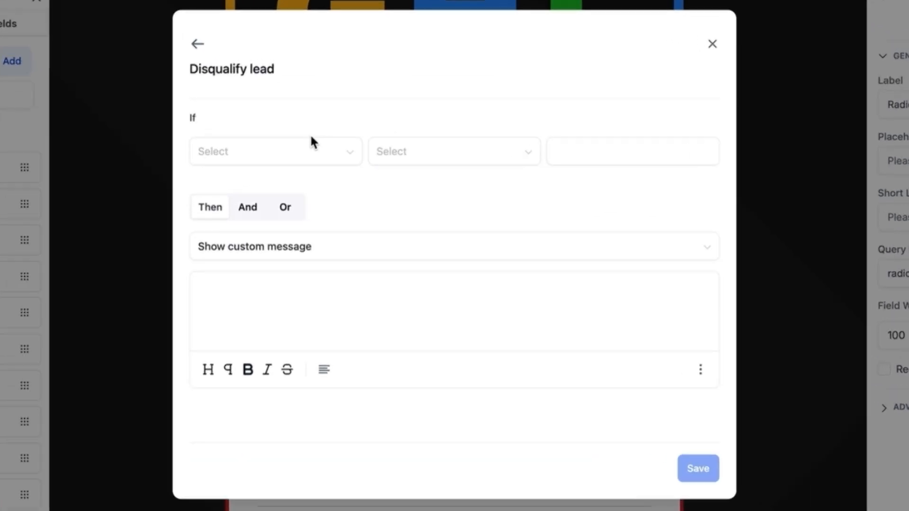
click(315, 152)
scroll(280, 303, down, 1)
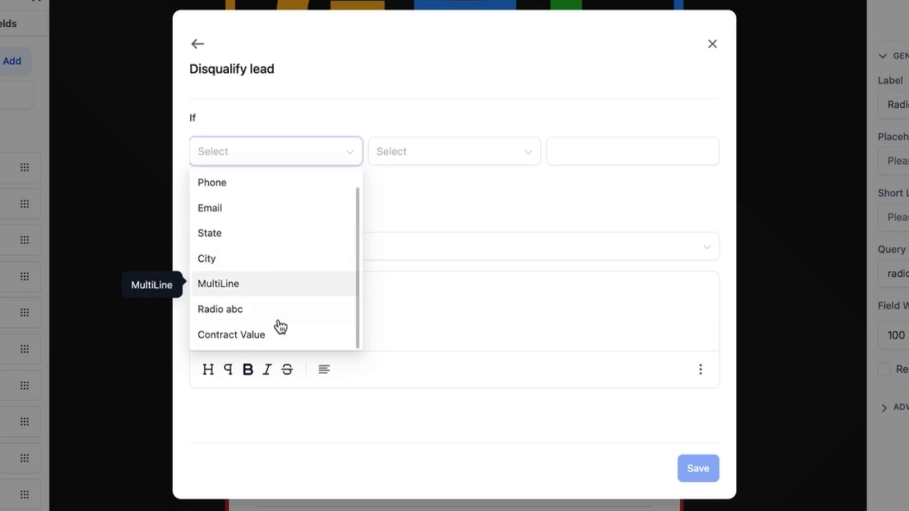
click(279, 335)
click(519, 153)
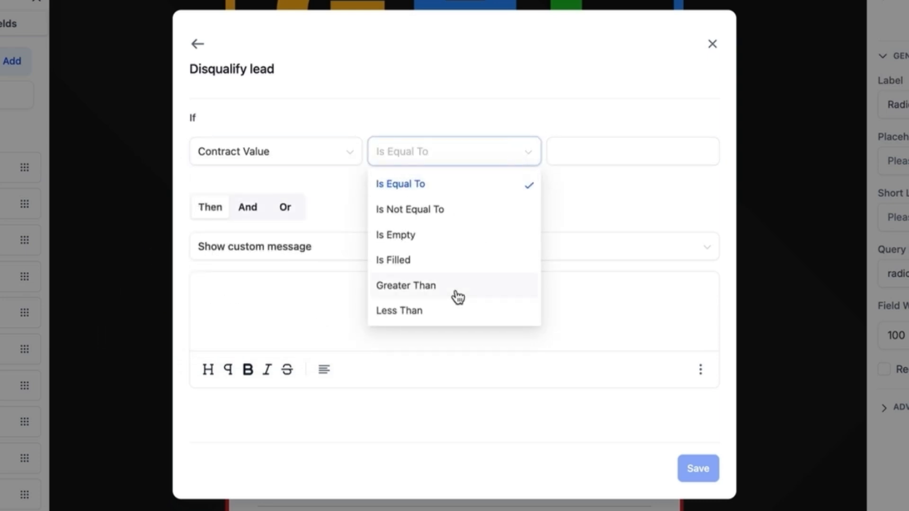
click(451, 311)
click(593, 156)
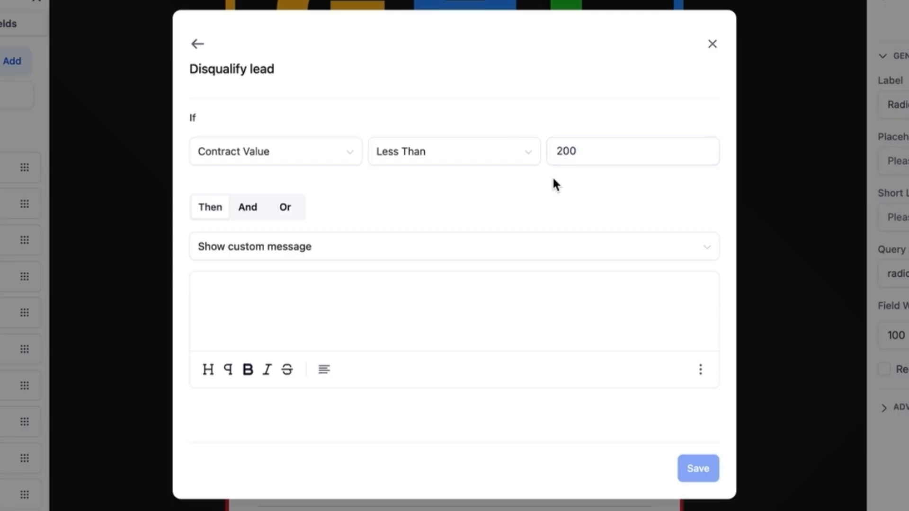
Step: Set the disqualify action to Open URL and add an Or row, then abandon the draft
click(347, 259)
click(311, 308)
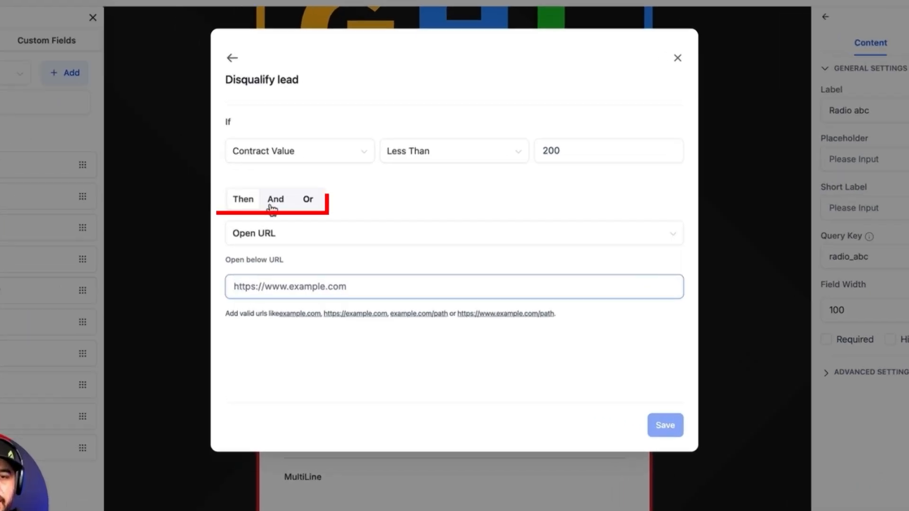
click(314, 203)
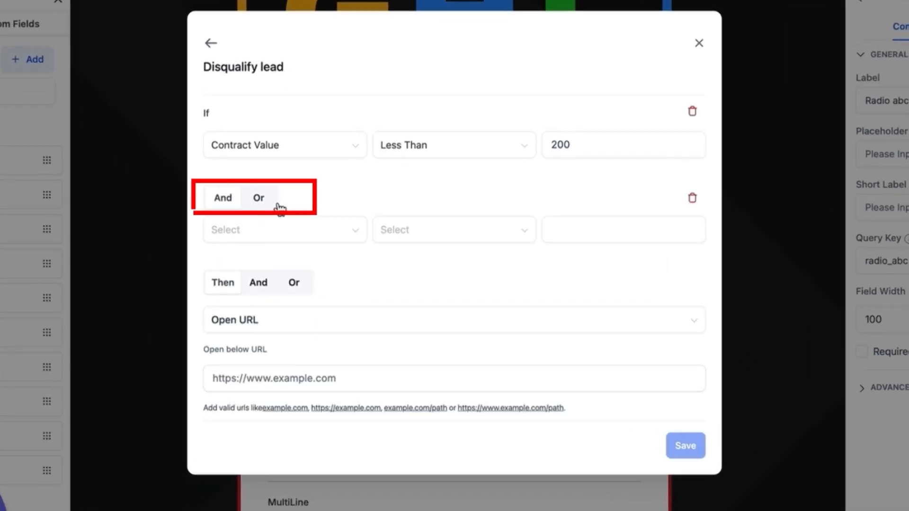
click(273, 204)
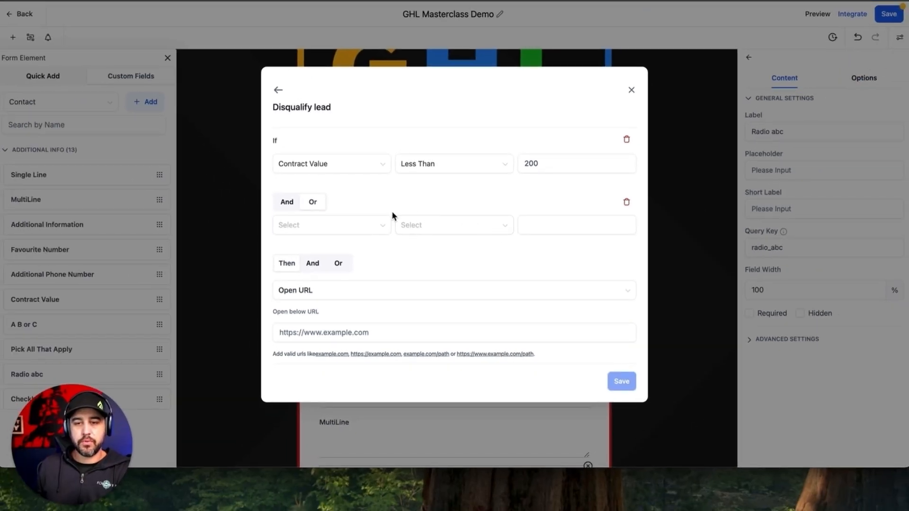
click(277, 92)
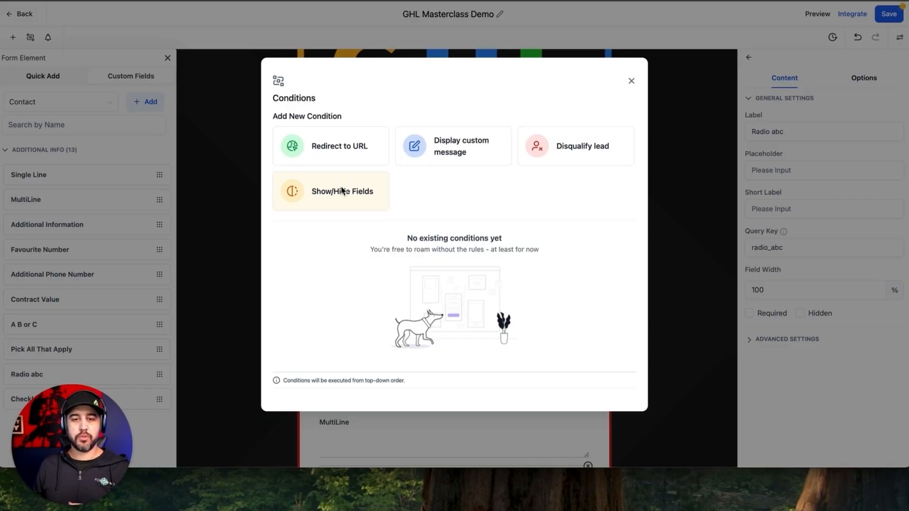
Step: Create a Show/Hide Fields rule: If Email Is Empty, Then Hide Multiple
click(342, 190)
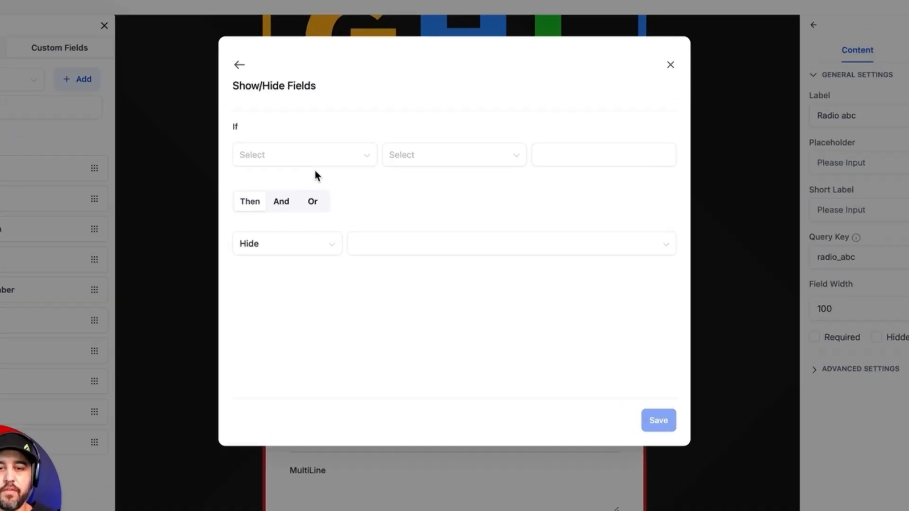
click(349, 167)
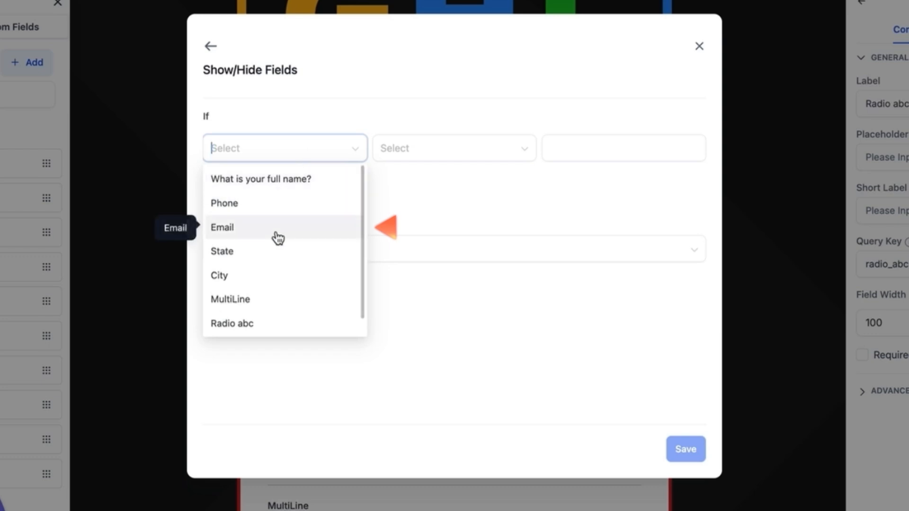
click(278, 237)
click(456, 149)
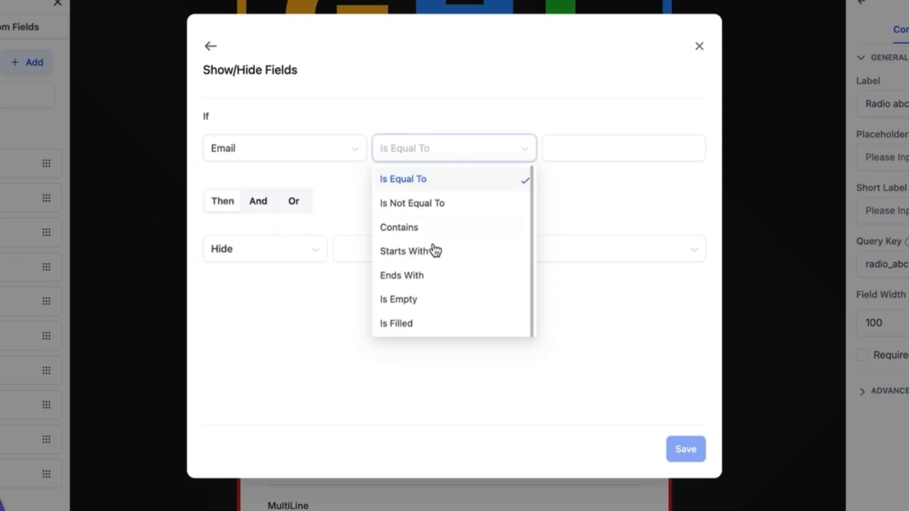
click(434, 300)
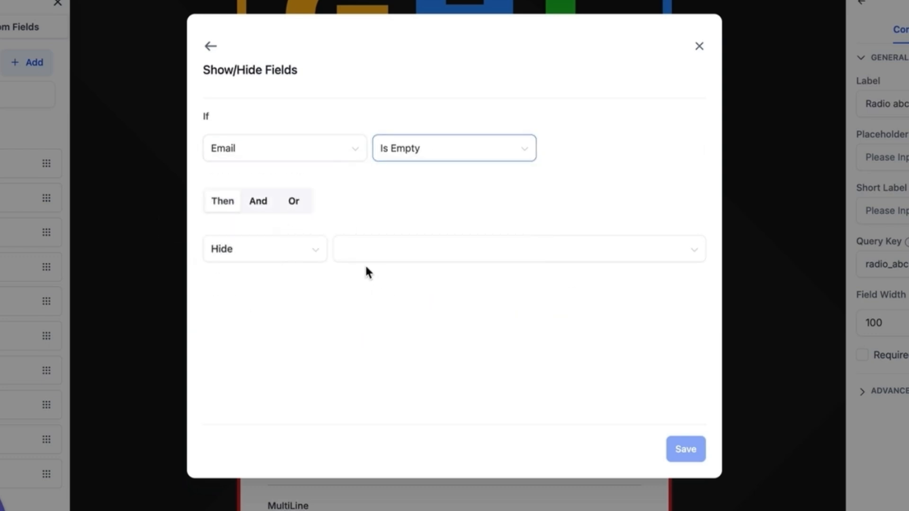
click(318, 254)
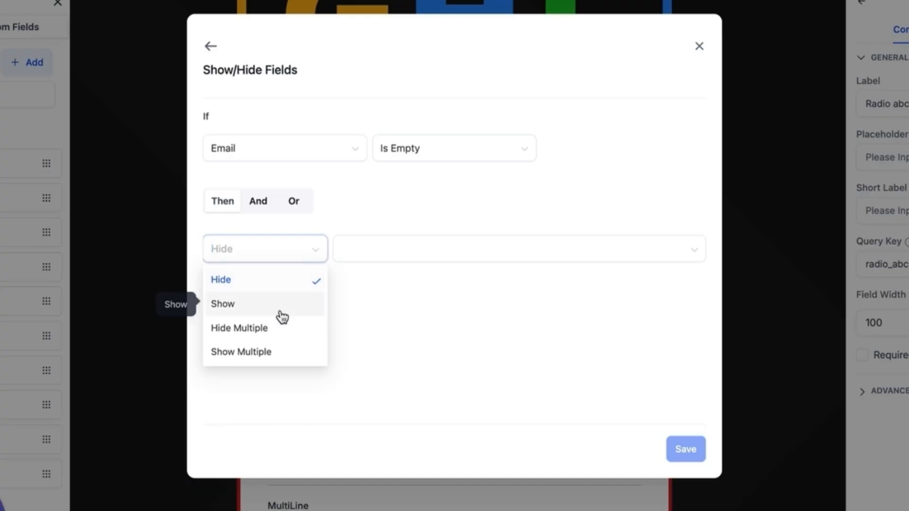
click(279, 337)
Step: Hide State, City, MultiLine, Radio abc, Service Type, Contract Value, Checkbox ABC and Phone, and save
click(396, 260)
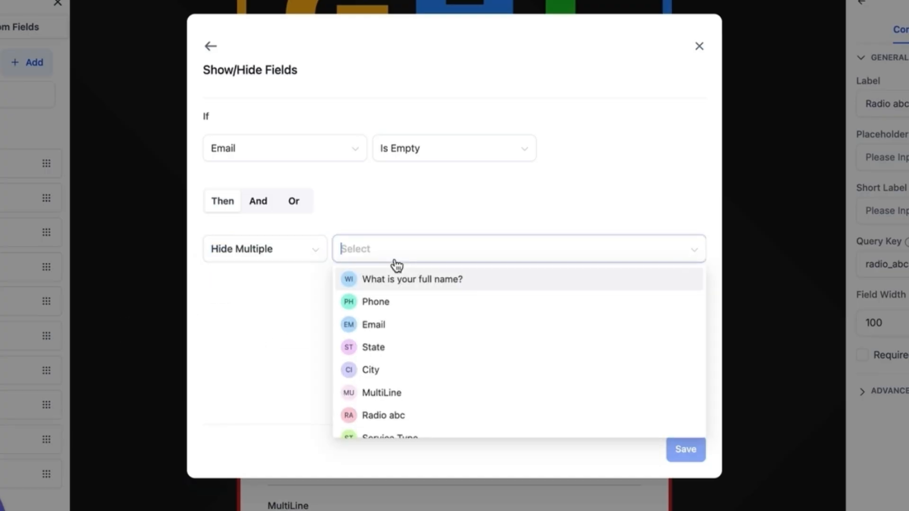
click(396, 348)
click(397, 368)
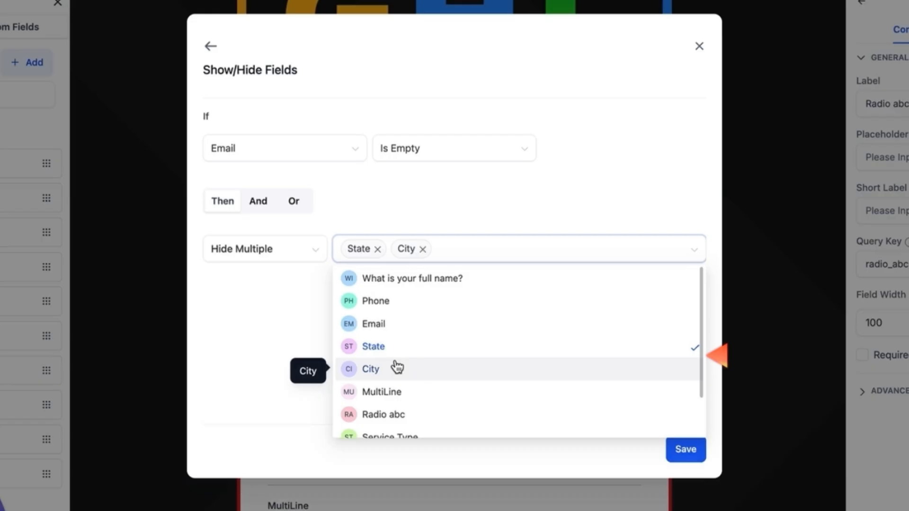
click(403, 393)
click(405, 417)
scroll(406, 416, down, 1)
click(409, 400)
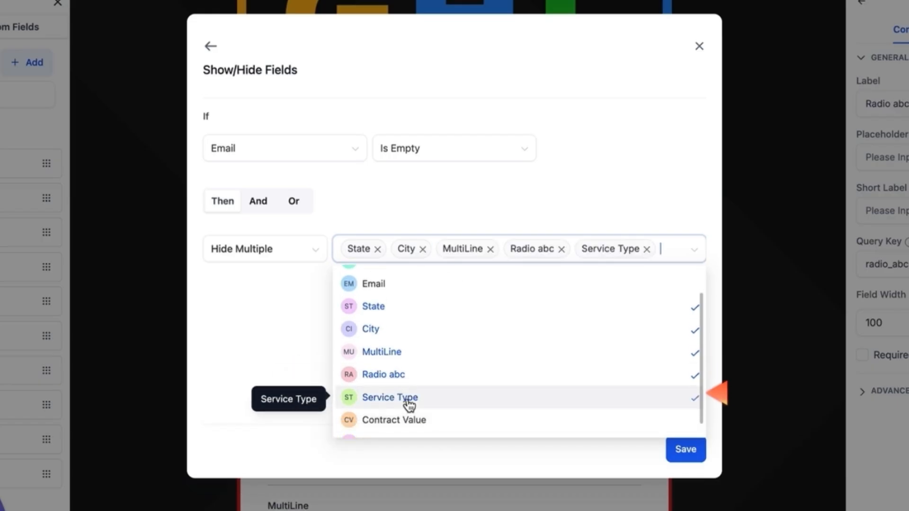
scroll(409, 403, down, 1)
click(408, 404)
click(419, 455)
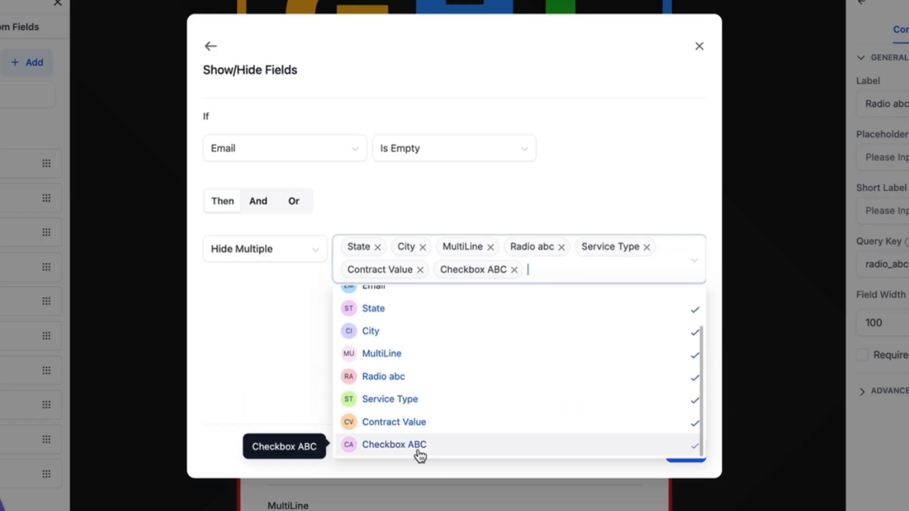
click(289, 369)
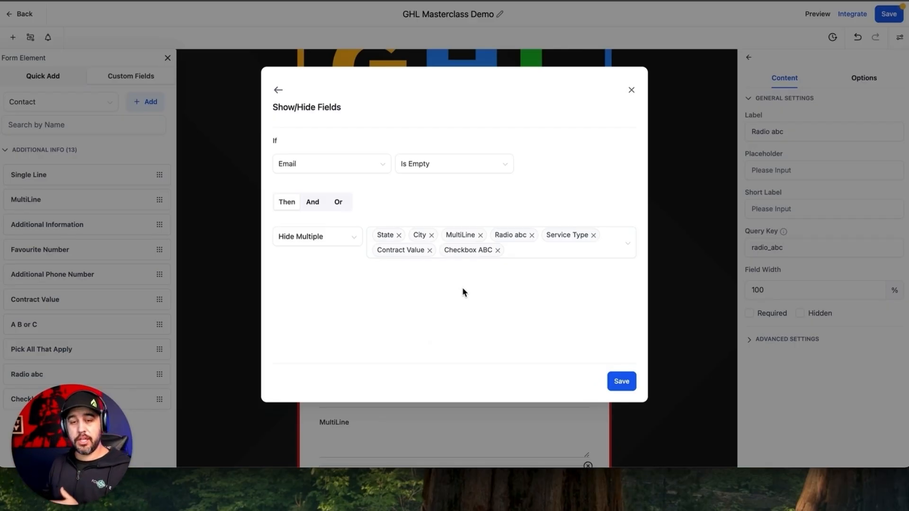
click(546, 254)
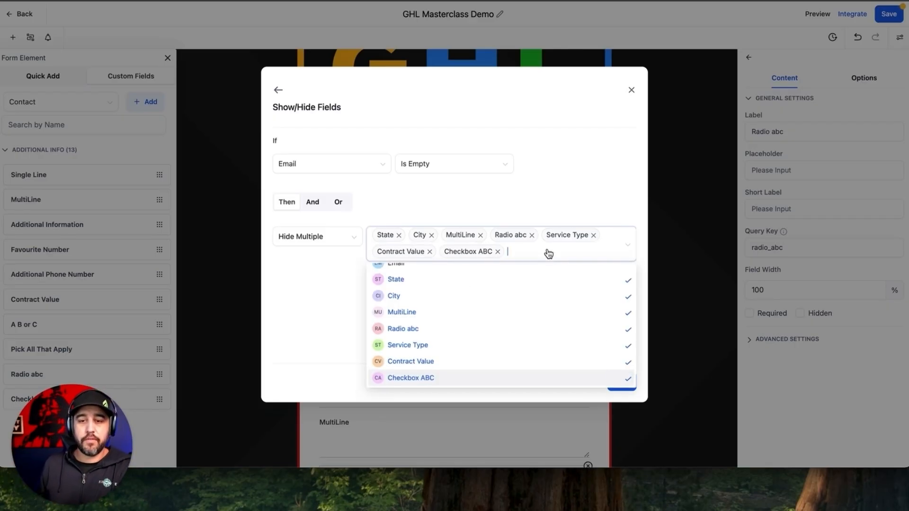
scroll(442, 280, up, 2)
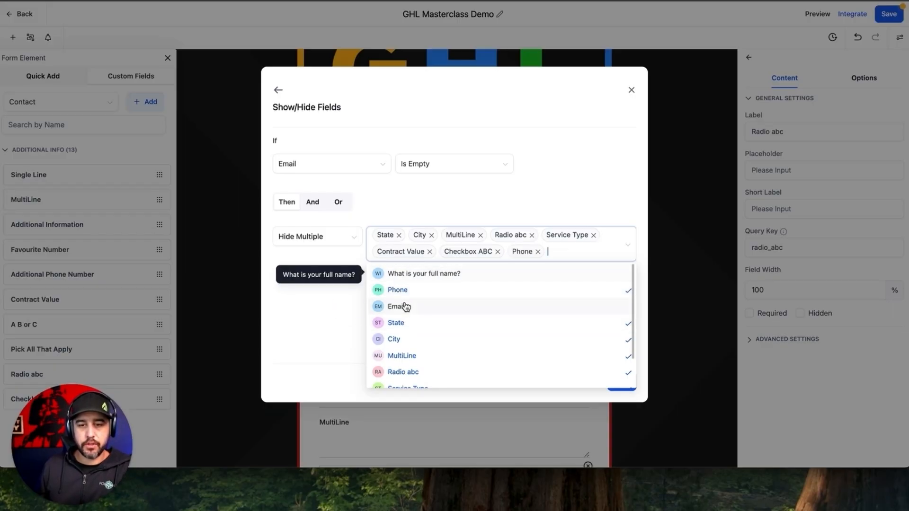
click(329, 306)
click(617, 383)
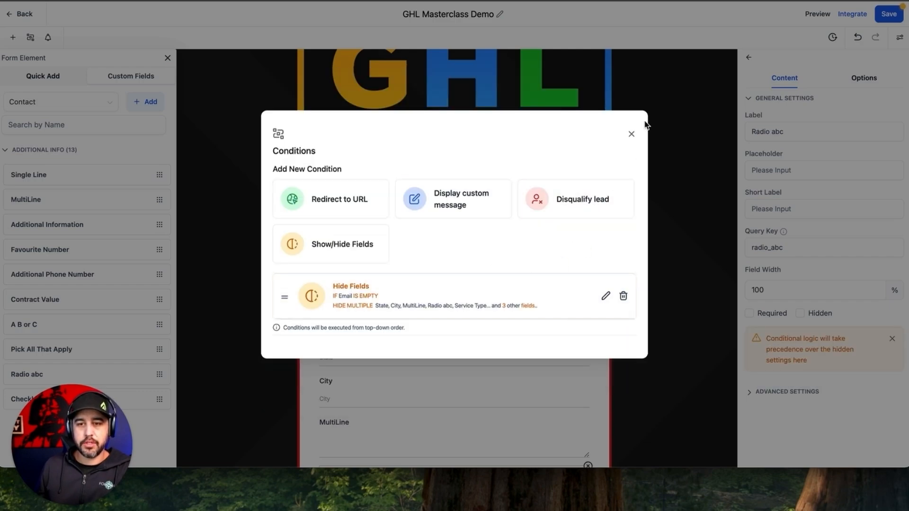
Step: Close the Conditions window, save the form and open its preview
click(632, 135)
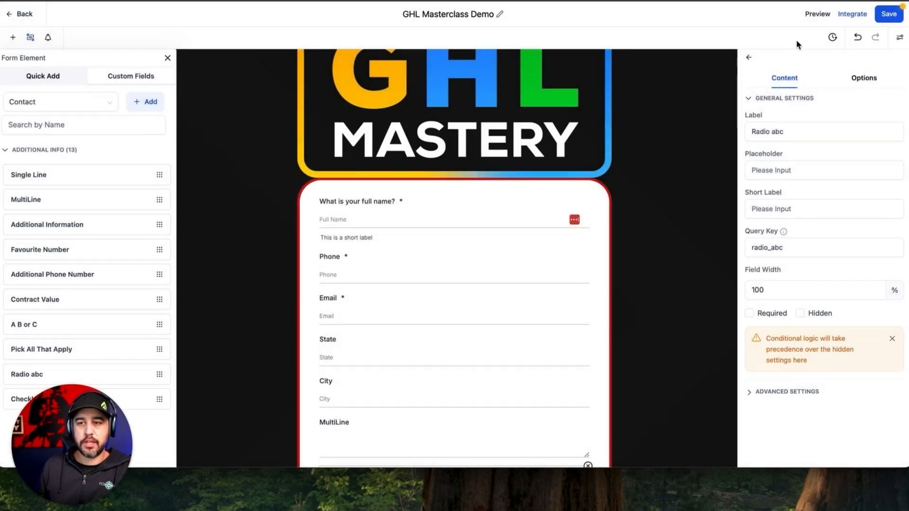
click(821, 17)
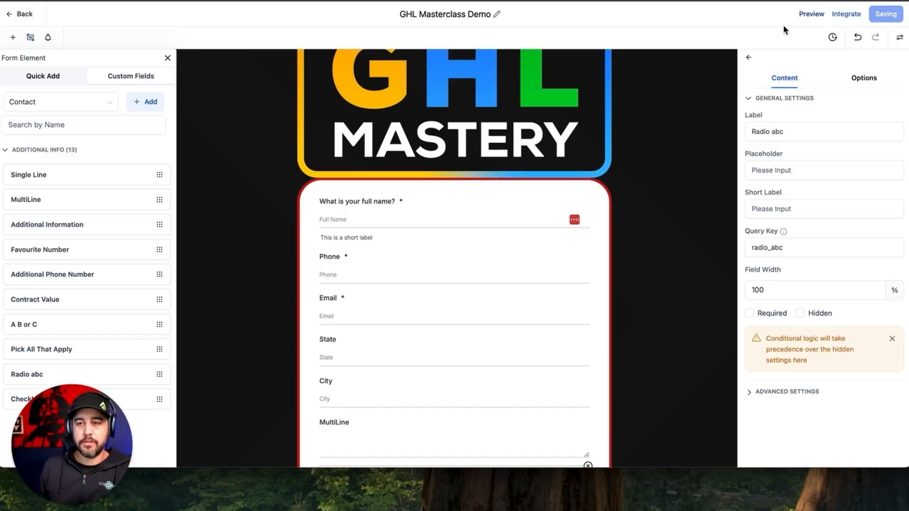
click(811, 14)
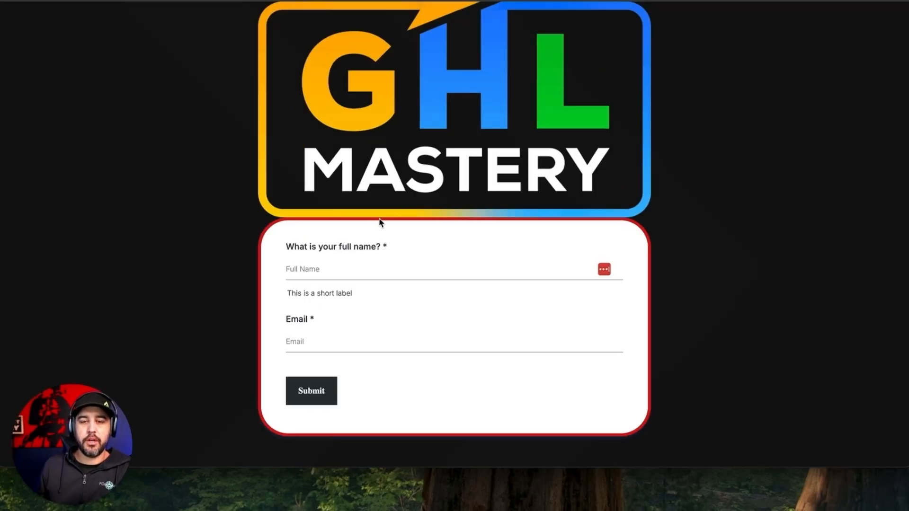
Step: In the preview, enter a full name and an email to reveal the fields, then pick Radio abc option A
click(361, 272)
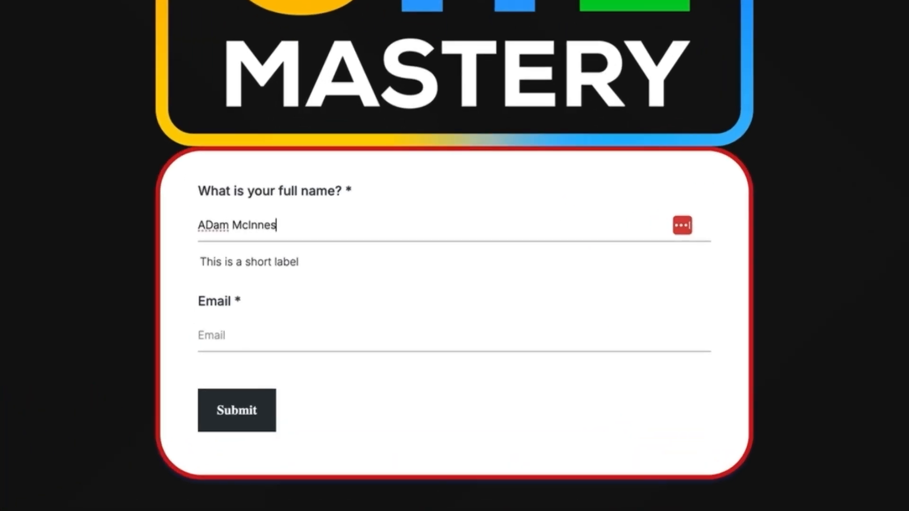
key(Tab)
text(ad)
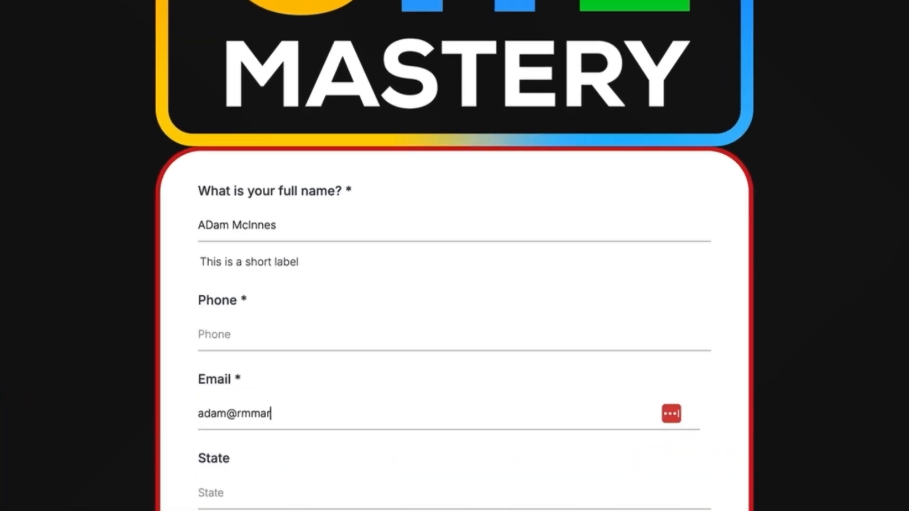
scroll(312, 231, down, 8)
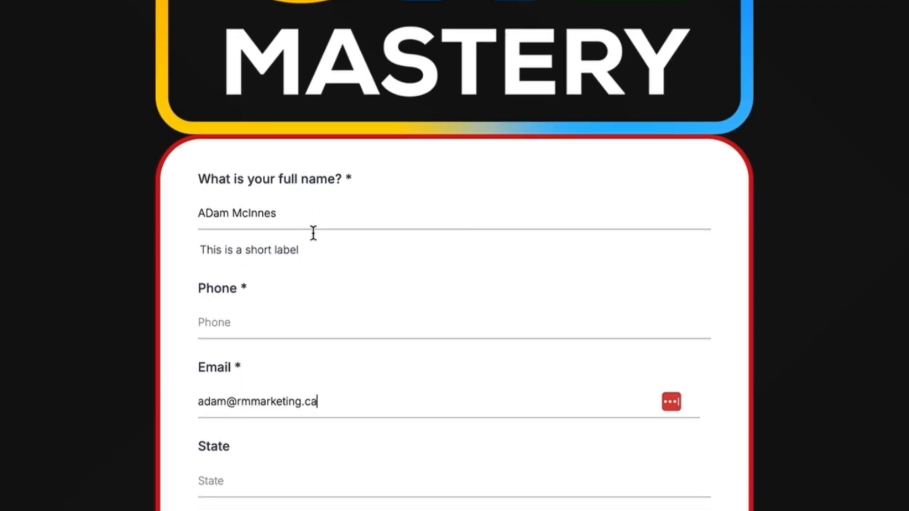
scroll(282, 112, down, 9)
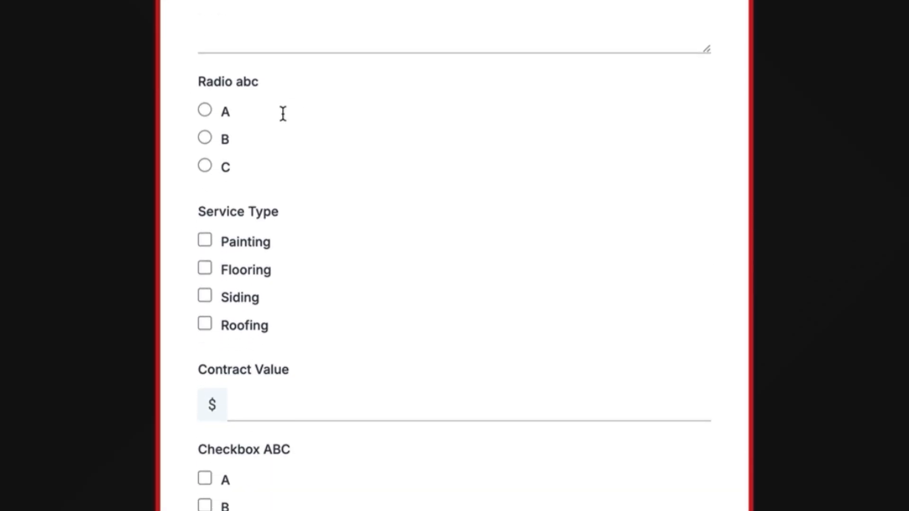
scroll(282, 113, up, 15)
scroll(284, 120, down, 2)
scroll(283, 119, down, 2)
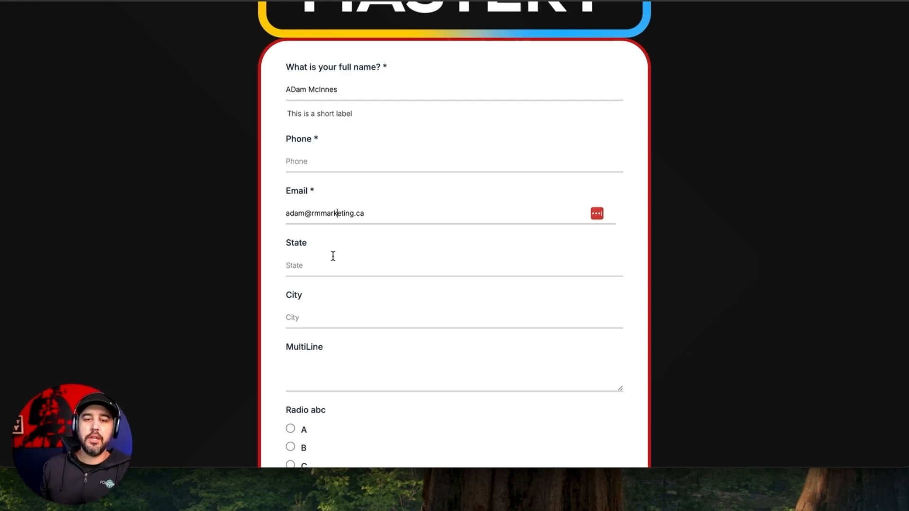
scroll(333, 255, down, 4)
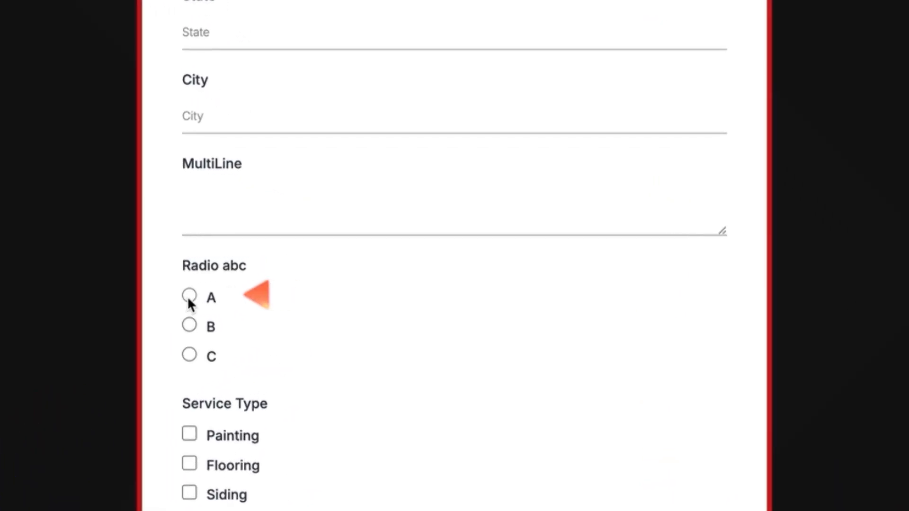
click(189, 296)
scroll(188, 303, down, 5)
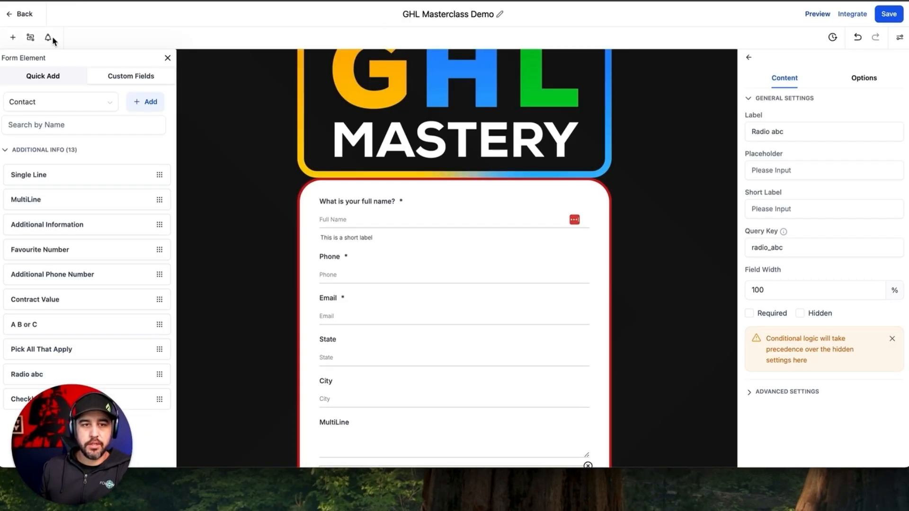
Step: Delete the existing Hide Fields condition from the form's conditional logic
click(31, 37)
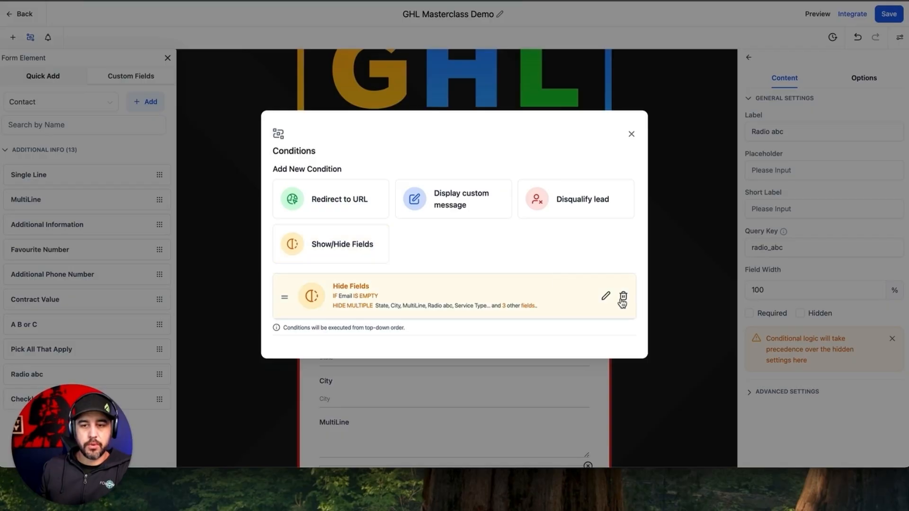
click(623, 297)
click(556, 264)
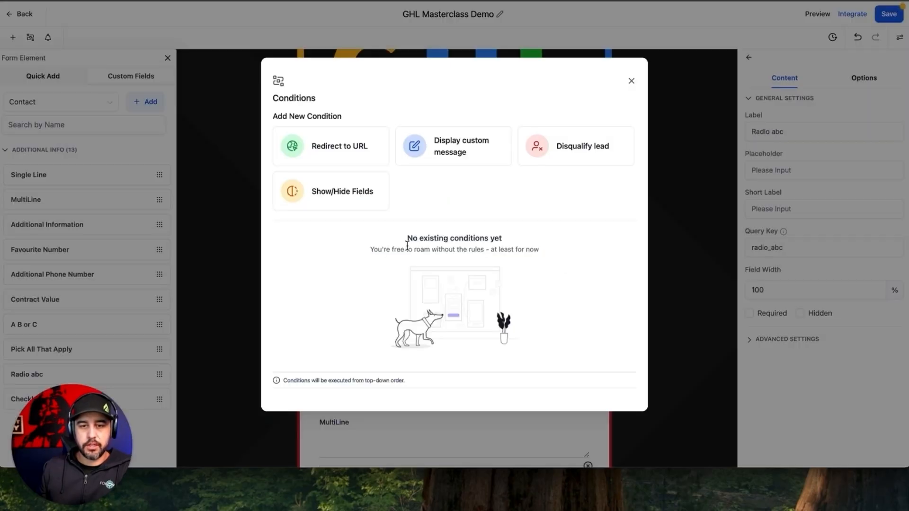
Step: Start a Show/Hide Fields rule: If Radio abc Is Empty, Then Hide Multiple
click(332, 194)
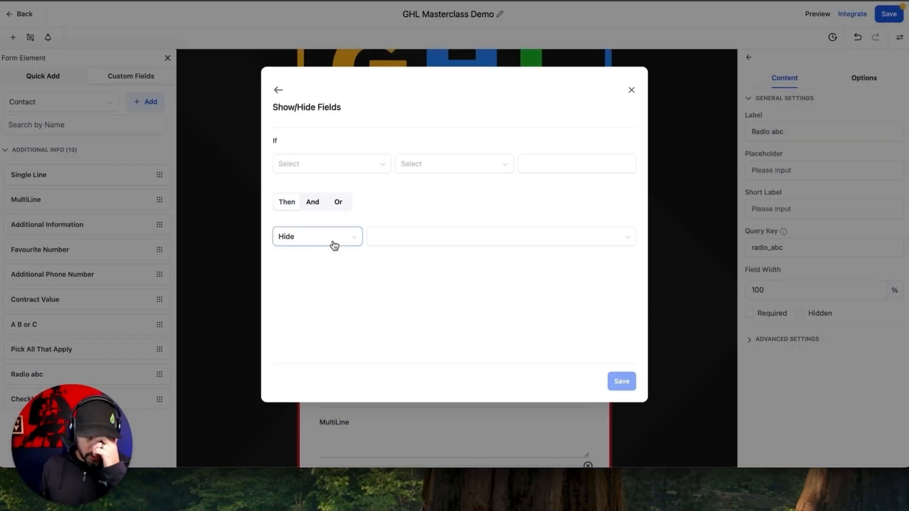
click(310, 170)
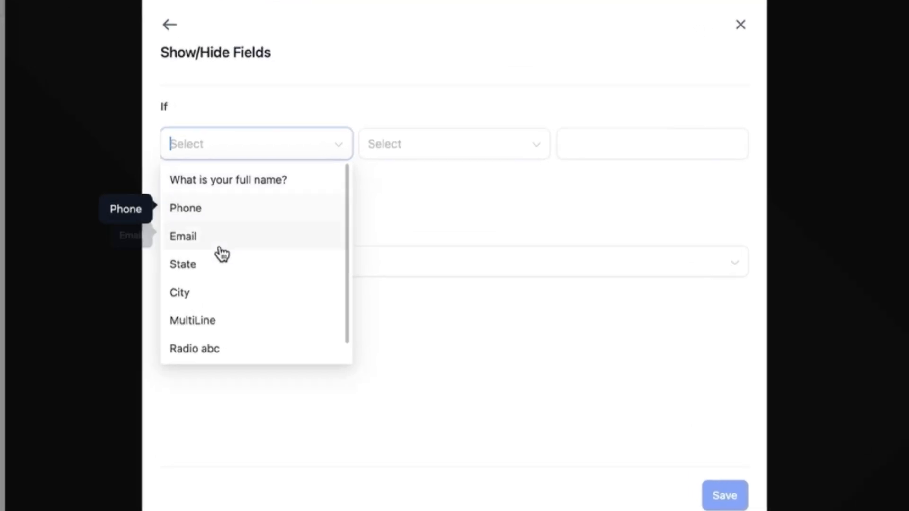
scroll(281, 239, down, 2)
click(297, 290)
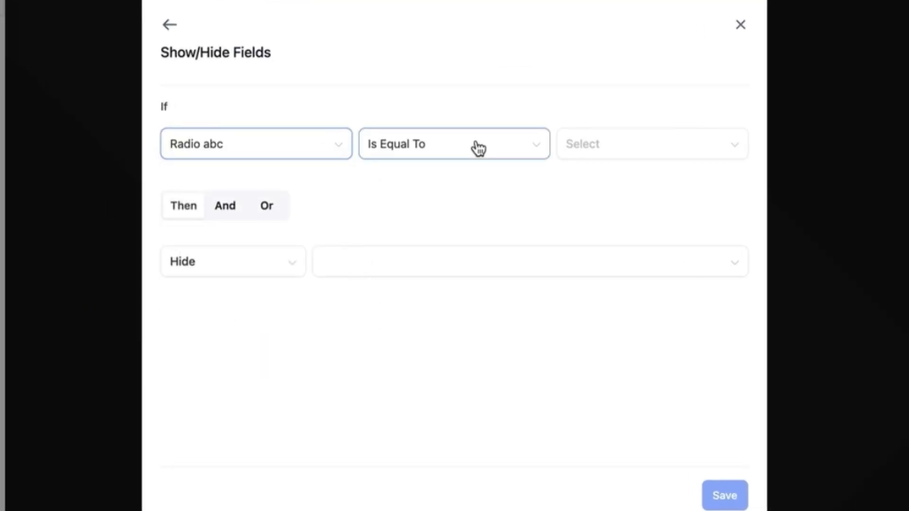
click(523, 147)
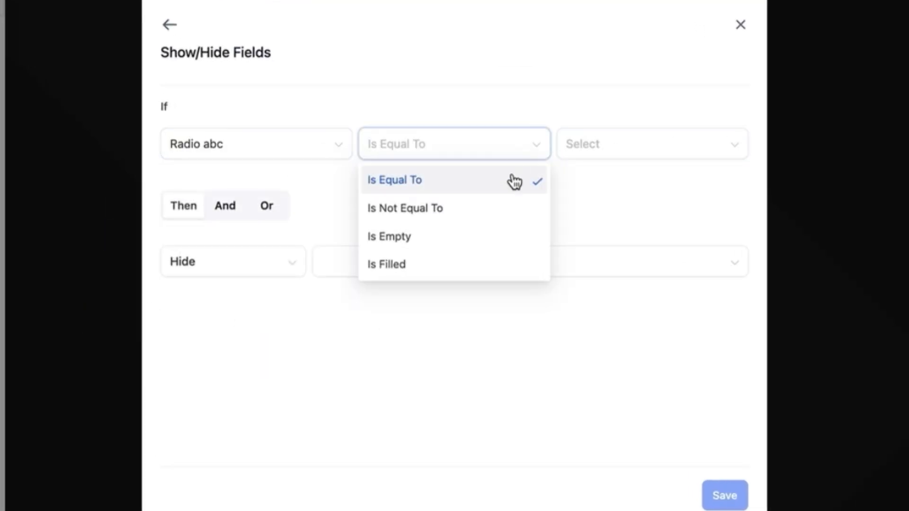
click(470, 240)
click(248, 269)
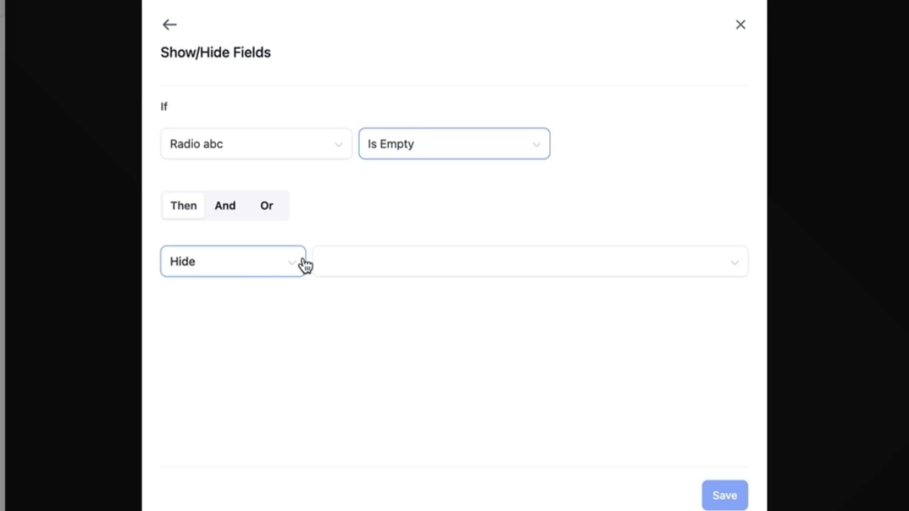
click(268, 367)
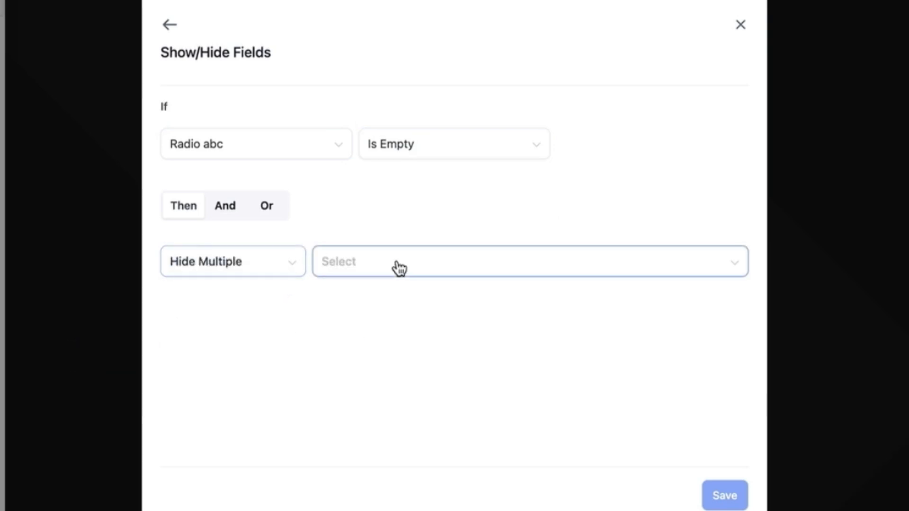
Step: Hide Service Type, Contract Value and Checkbox ABC, and save the condition
click(396, 268)
scroll(408, 374, down, 3)
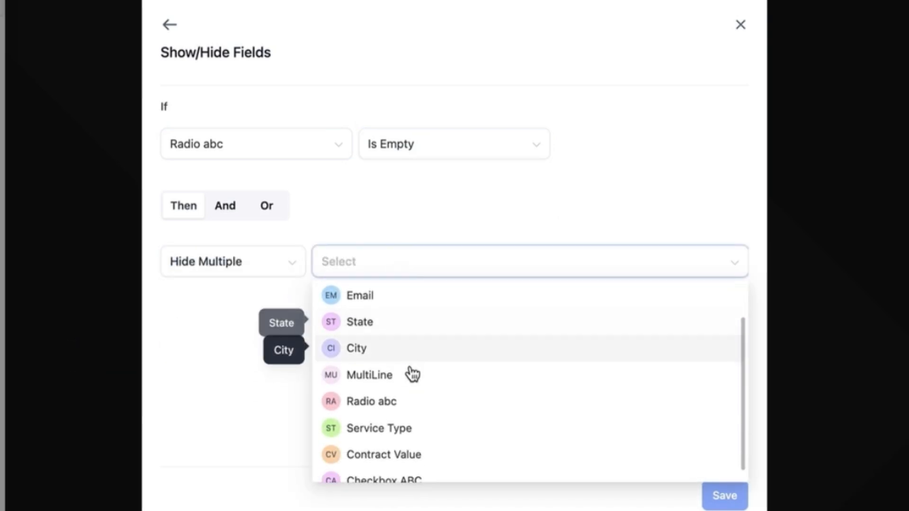
click(411, 419)
click(413, 442)
click(416, 471)
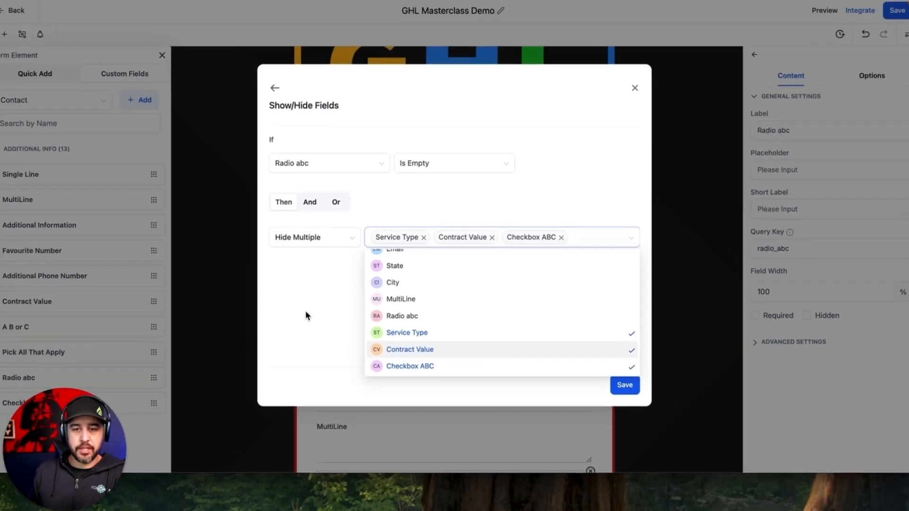
click(596, 386)
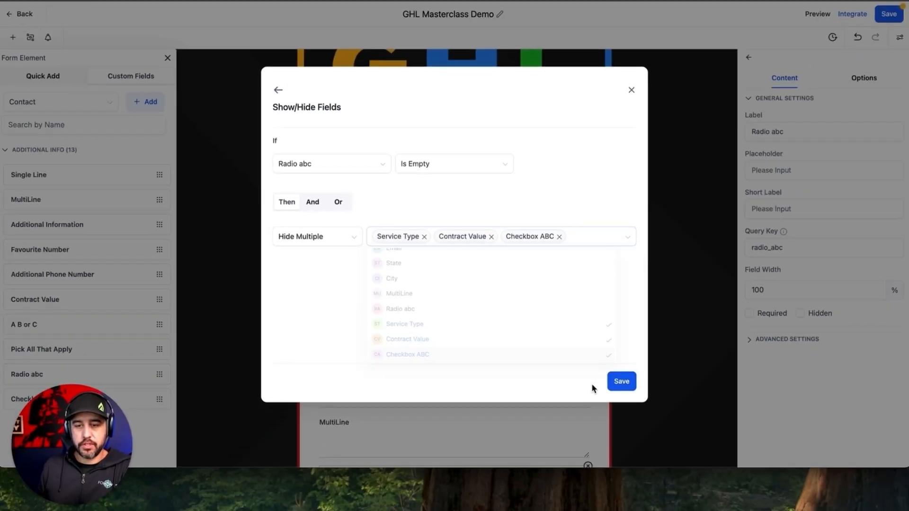
click(625, 380)
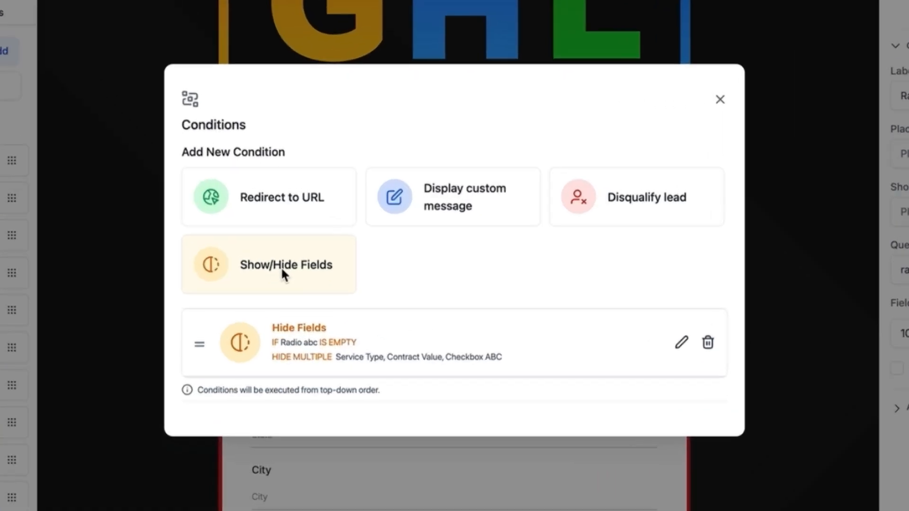
Step: Start a Show/Hide Fields rule: If Radio abc Is Equal To A, Then Show Multiple
click(340, 247)
click(255, 149)
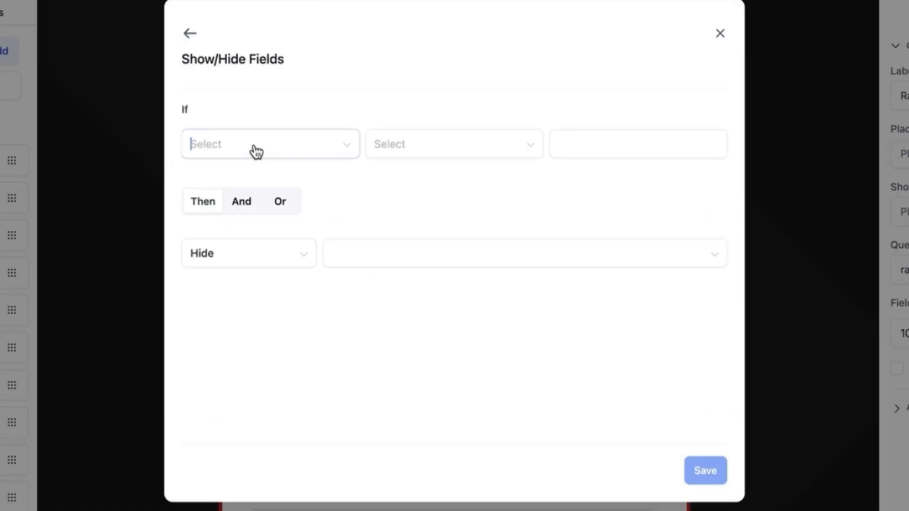
click(246, 341)
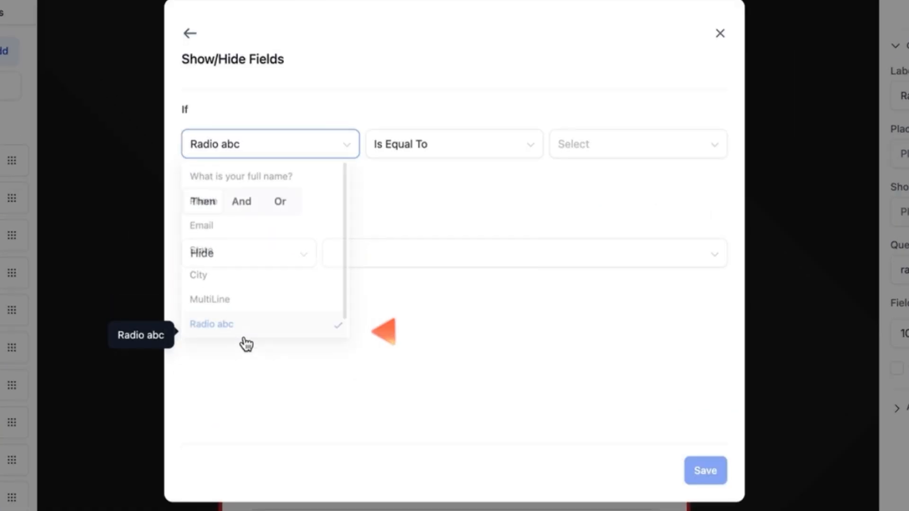
click(598, 145)
click(592, 176)
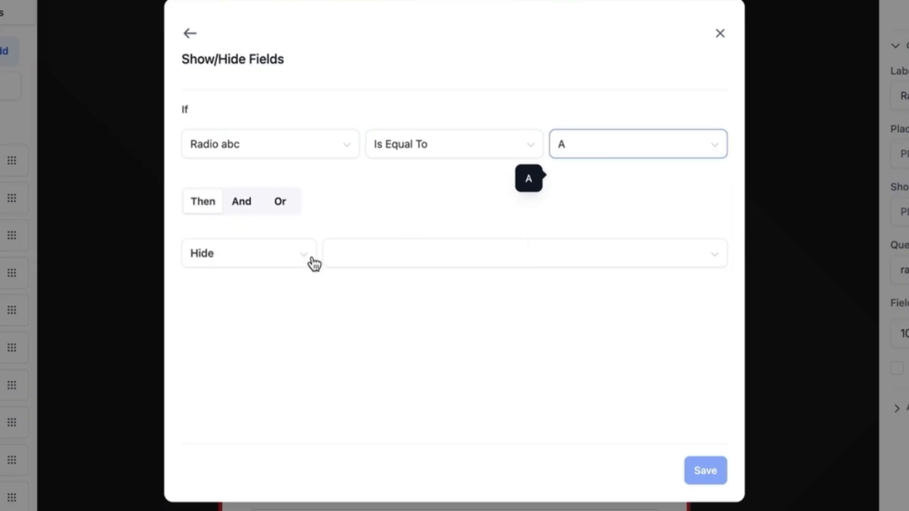
click(282, 261)
click(256, 363)
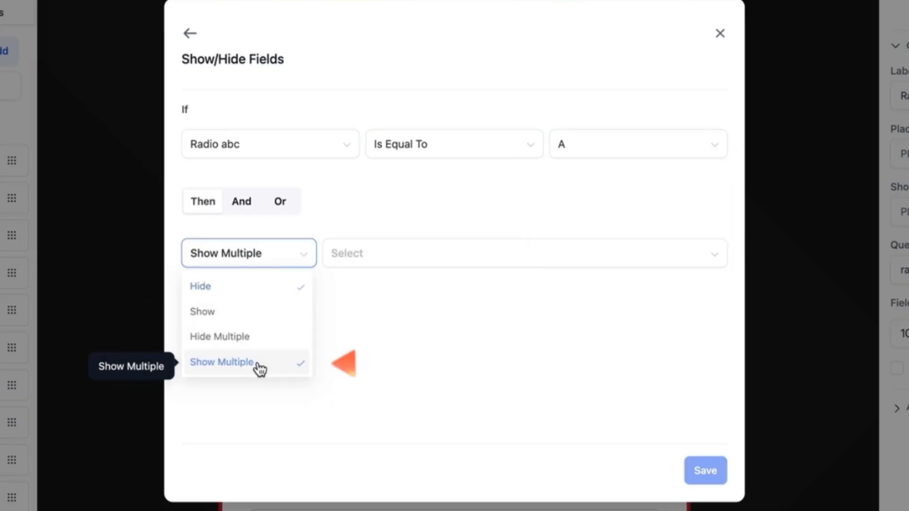
Step: Show Service Type and Contract Value, save the rule and close the Conditions window
click(365, 260)
scroll(385, 328, down, 2)
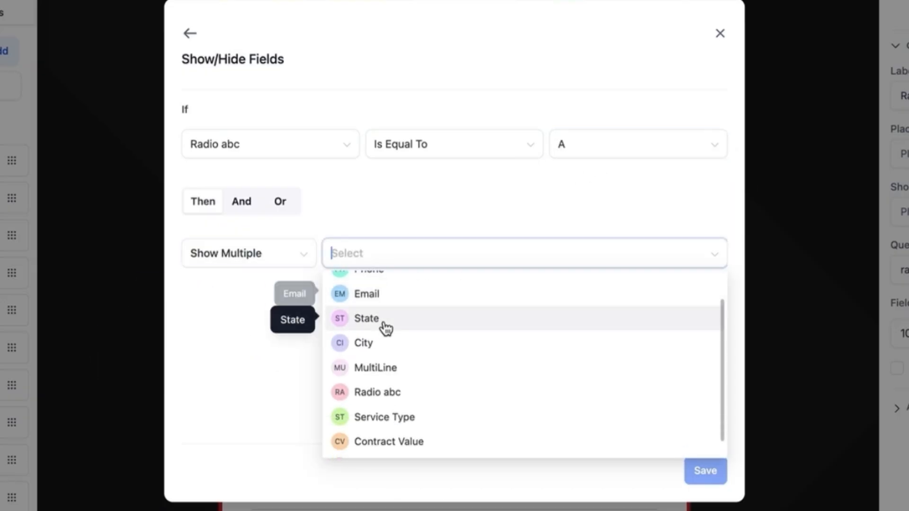
click(388, 400)
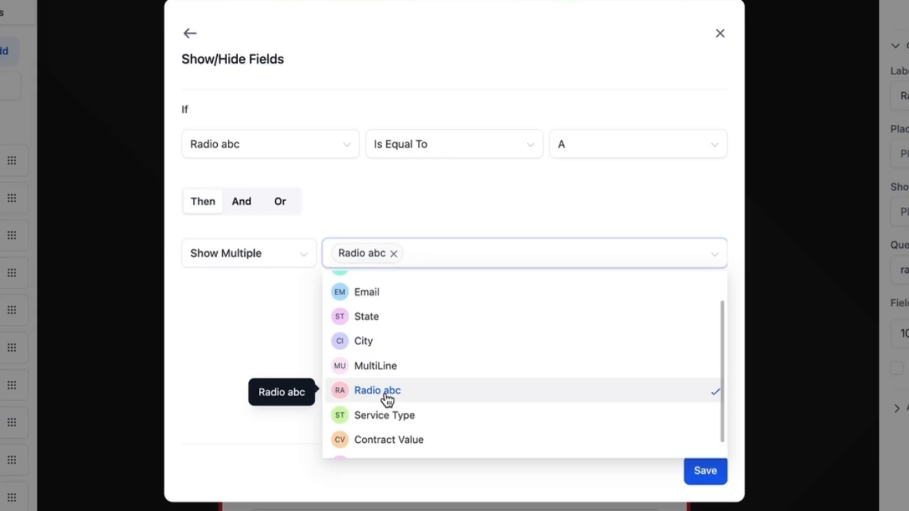
click(387, 400)
click(399, 420)
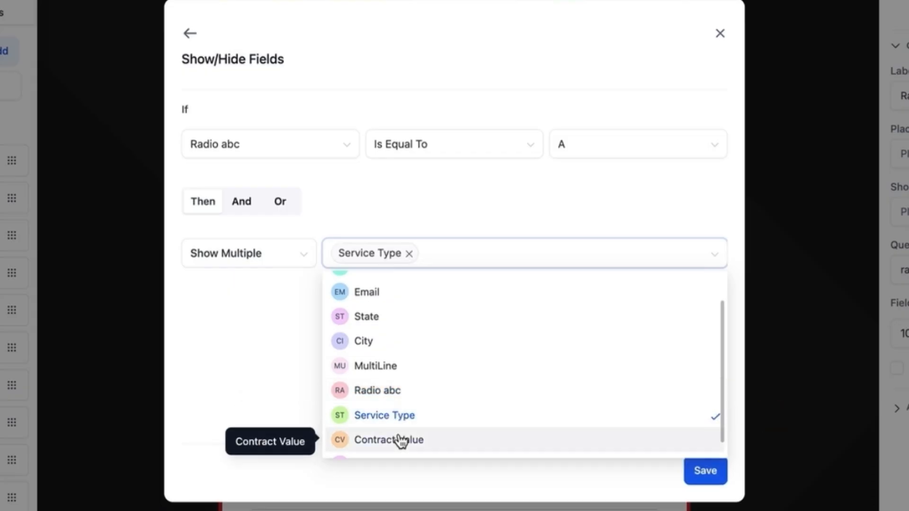
click(399, 438)
click(257, 350)
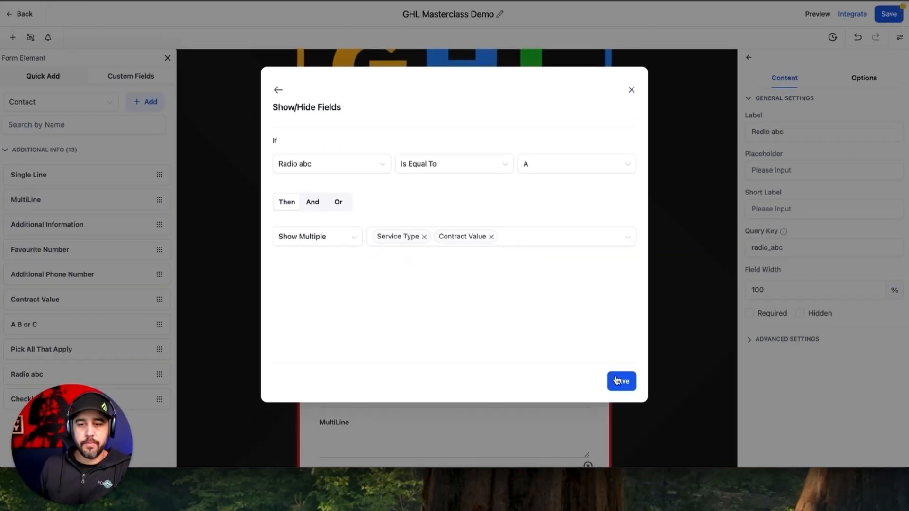
click(705, 471)
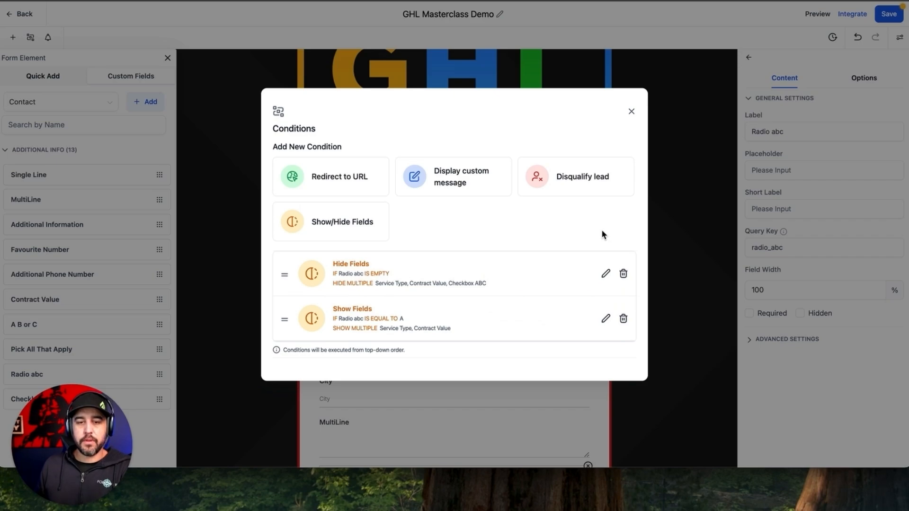
click(631, 111)
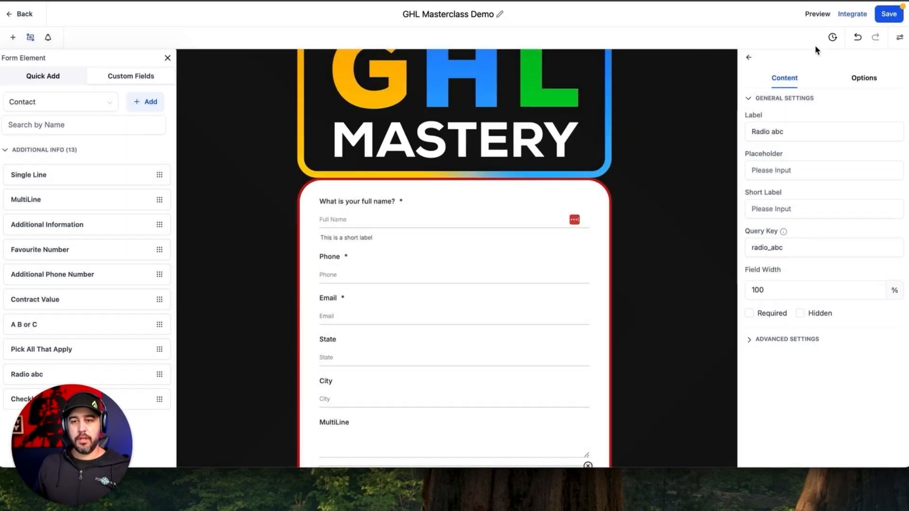
Step: Save and preview the form, choosing A to reveal Service Type and Contract Value, then B to hide them
click(886, 15)
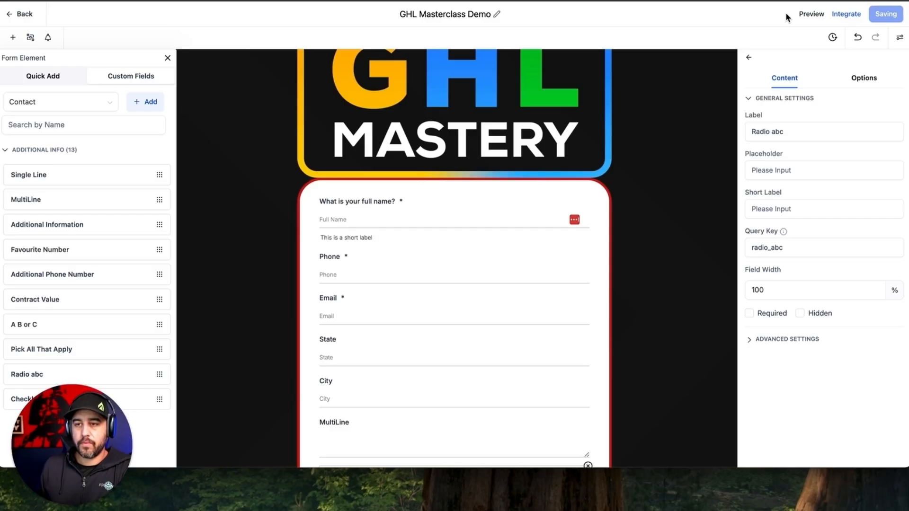
click(811, 13)
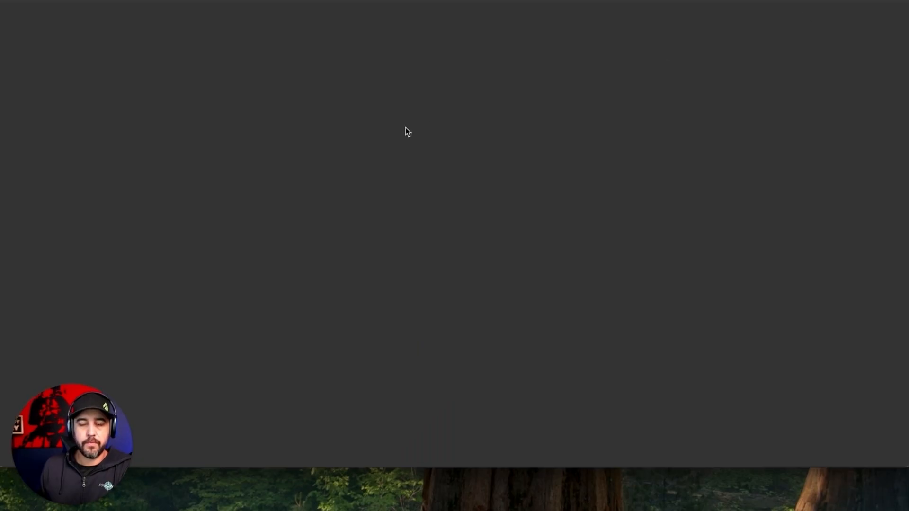
scroll(253, 208, down, 2)
scroll(253, 209, down, 4)
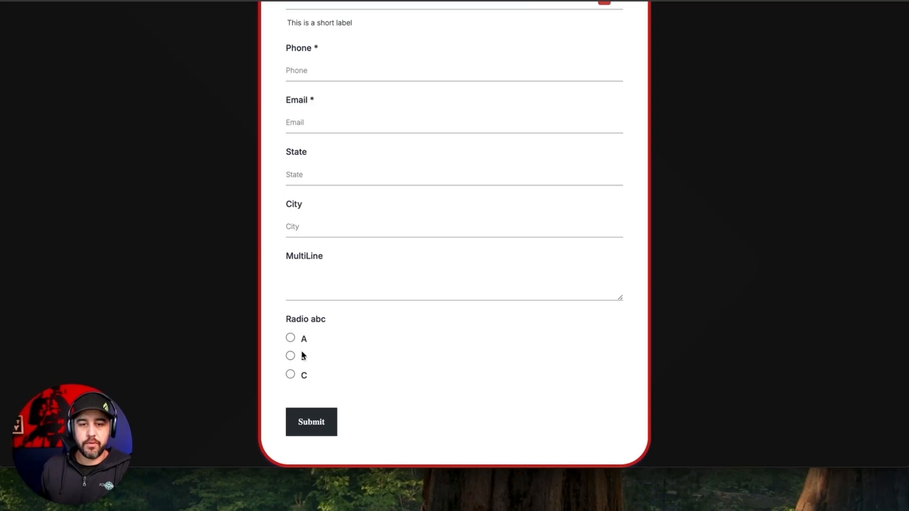
scroll(310, 223, up, 3)
scroll(318, 322, down, 3)
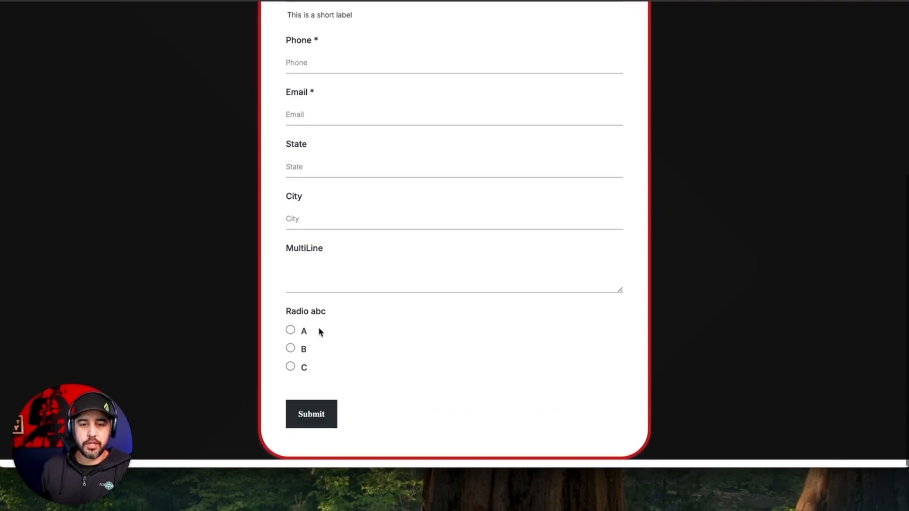
click(290, 338)
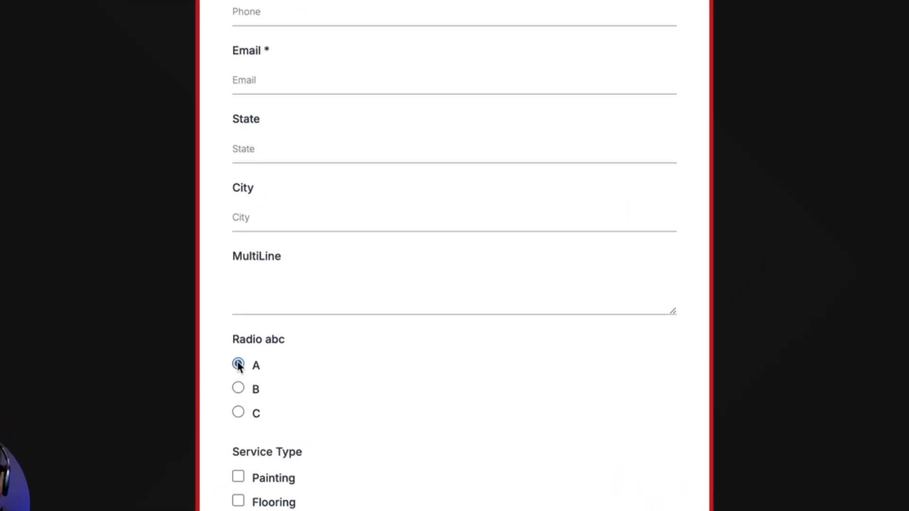
scroll(262, 360, down, 5)
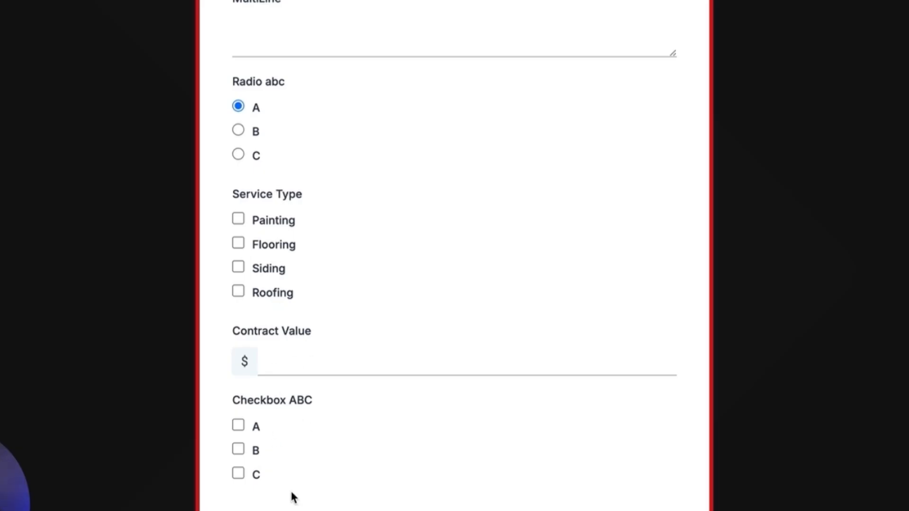
click(238, 131)
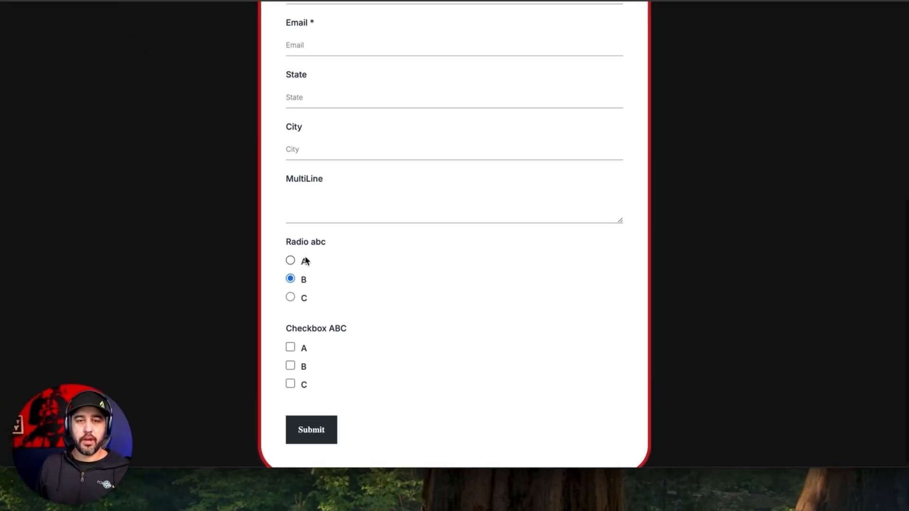
scroll(305, 261, up, 6)
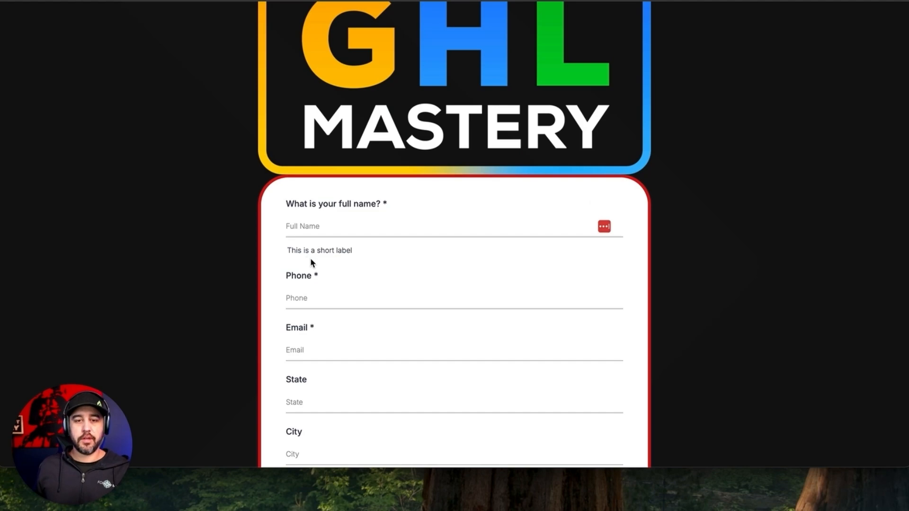
scroll(311, 263, down, 6)
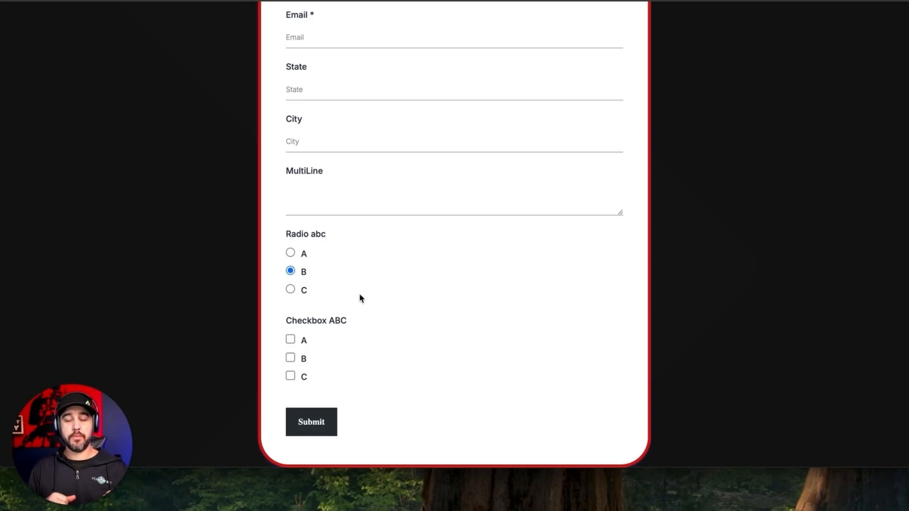
scroll(335, 279, up, 8)
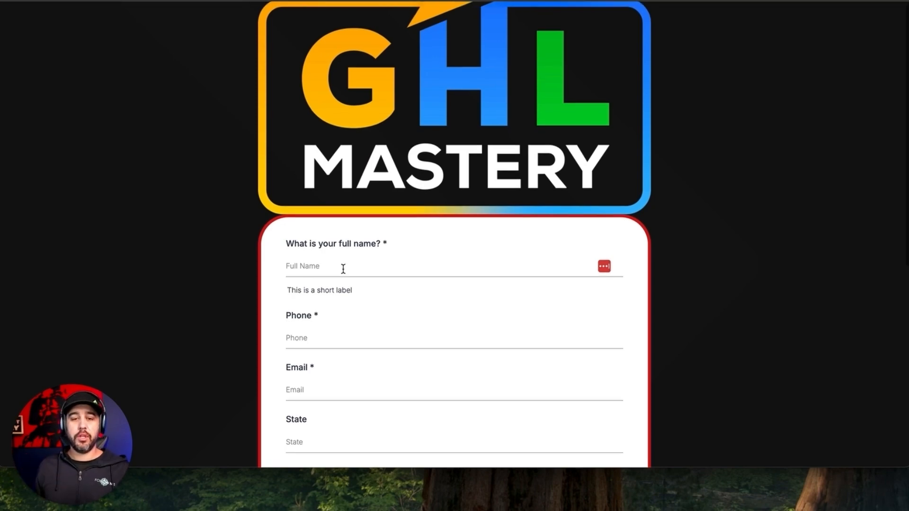
scroll(343, 269, down, 1)
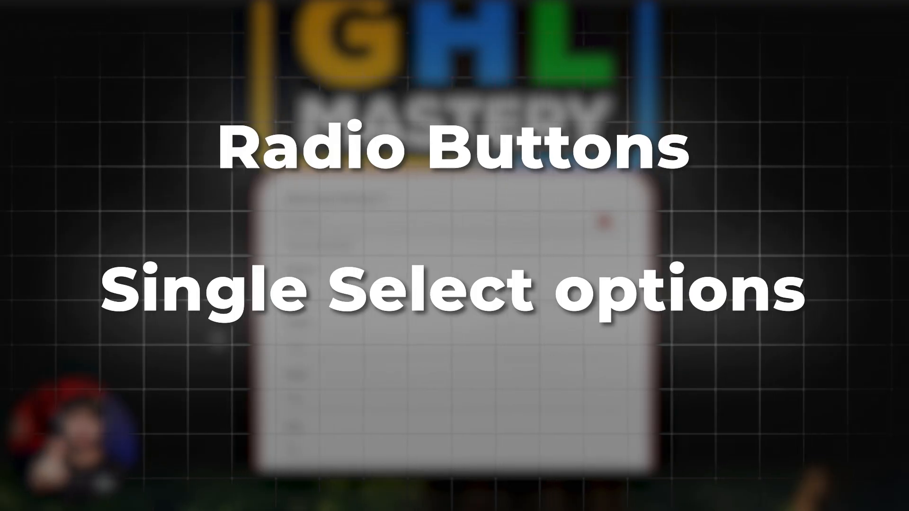
Step: Scroll through the form preview
scroll(218, 340, down, 2)
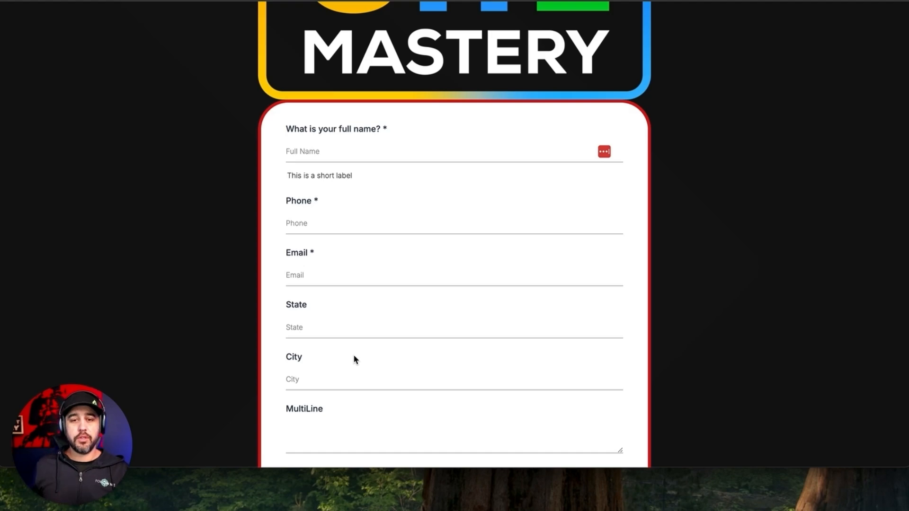
scroll(395, 277, down, 4)
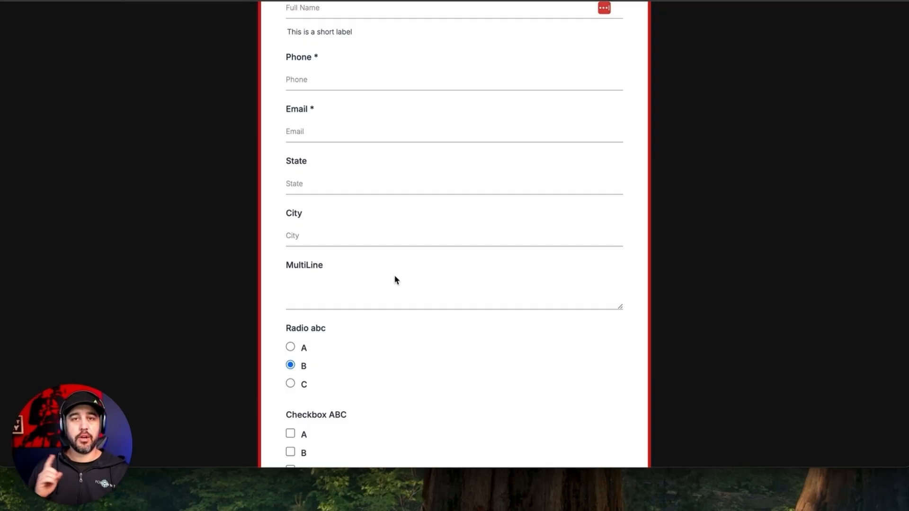
scroll(394, 275, up, 5)
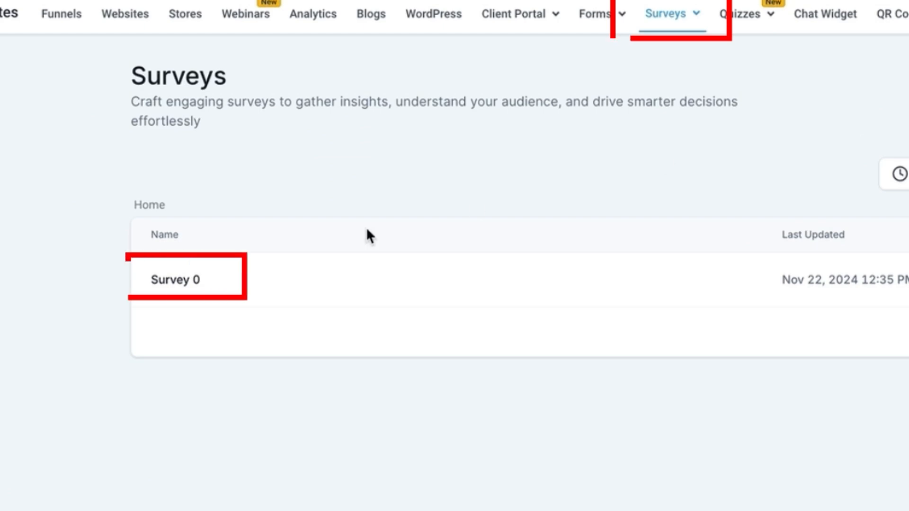
Step: Rename Survey 0 to 'GHL Mastery Class Survey Demo', save it, and open the survey element list
click(188, 284)
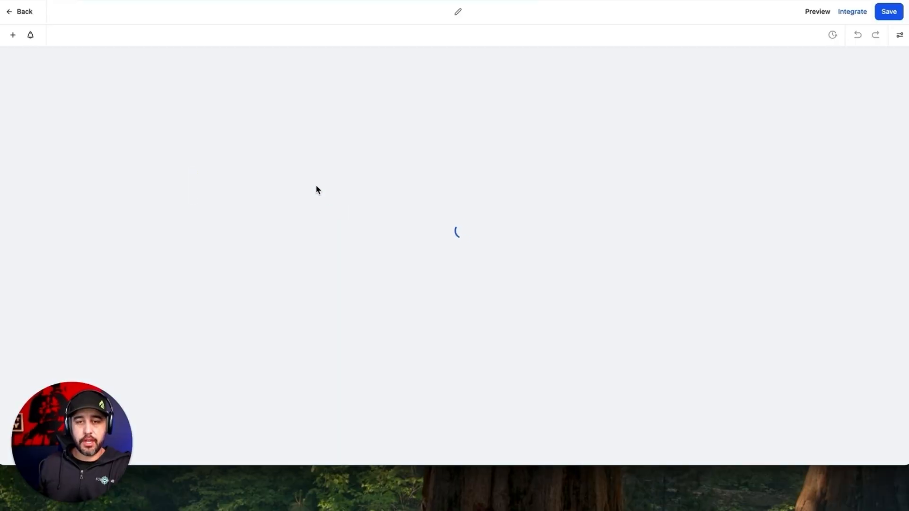
click(448, 11)
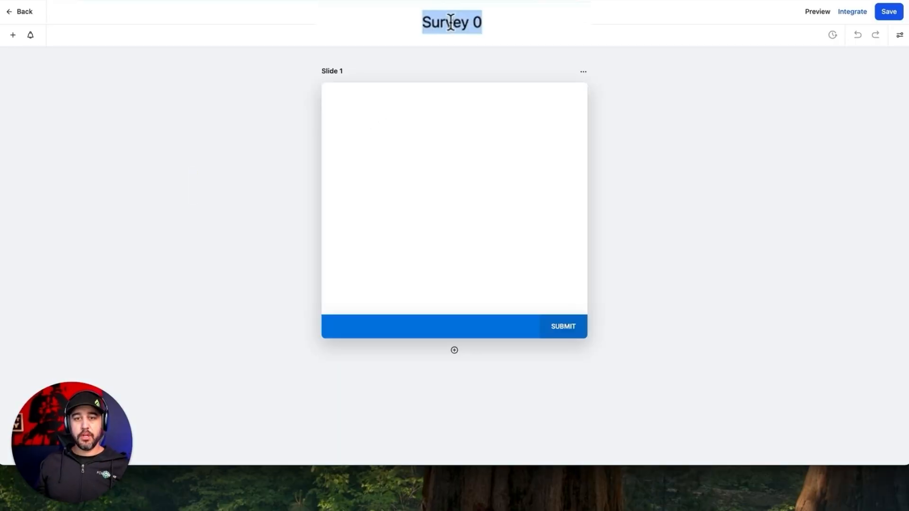
text(GHL Maste)
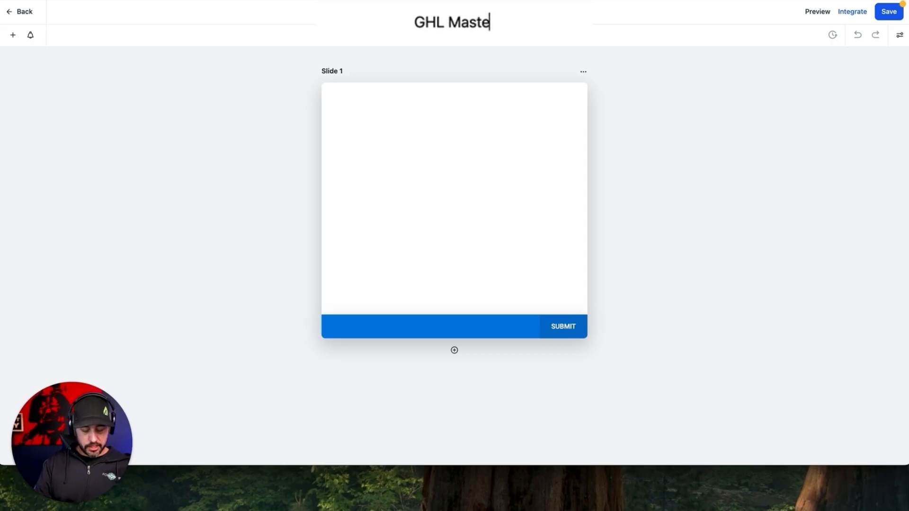
text(ry Class )
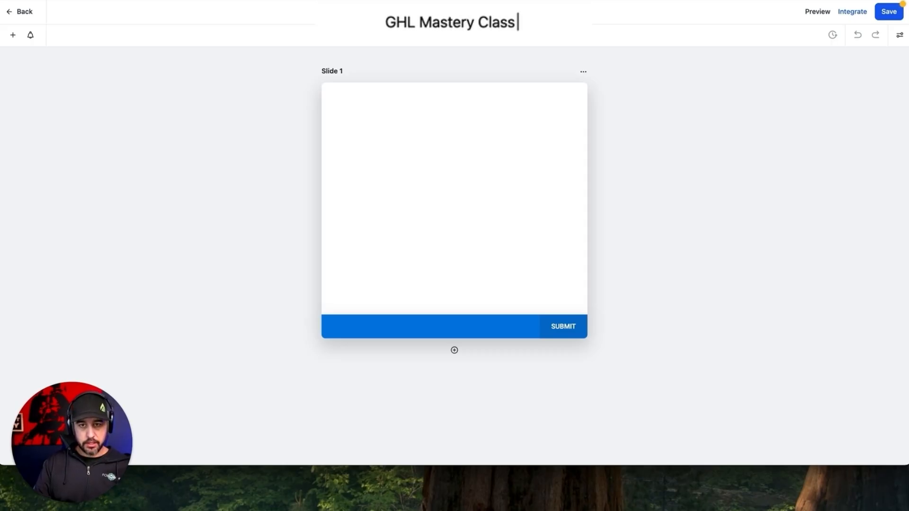
text(Survey Demo)
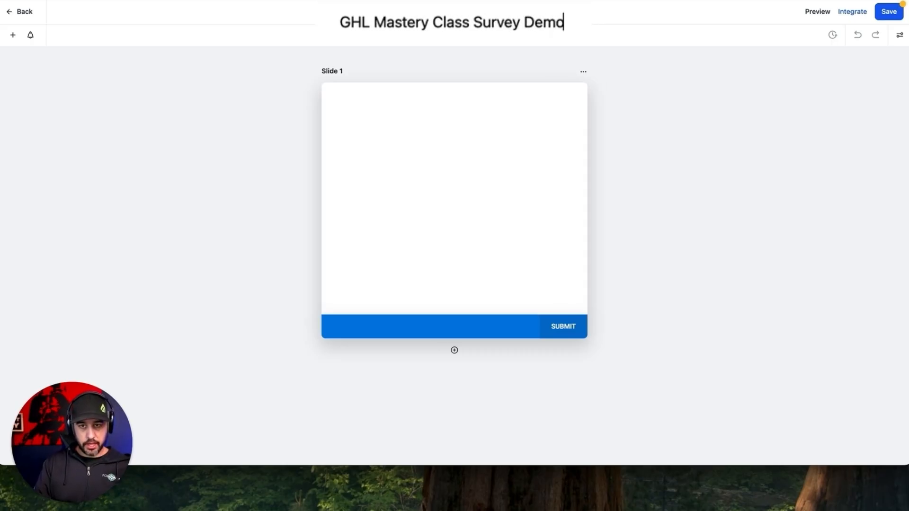
click(668, 83)
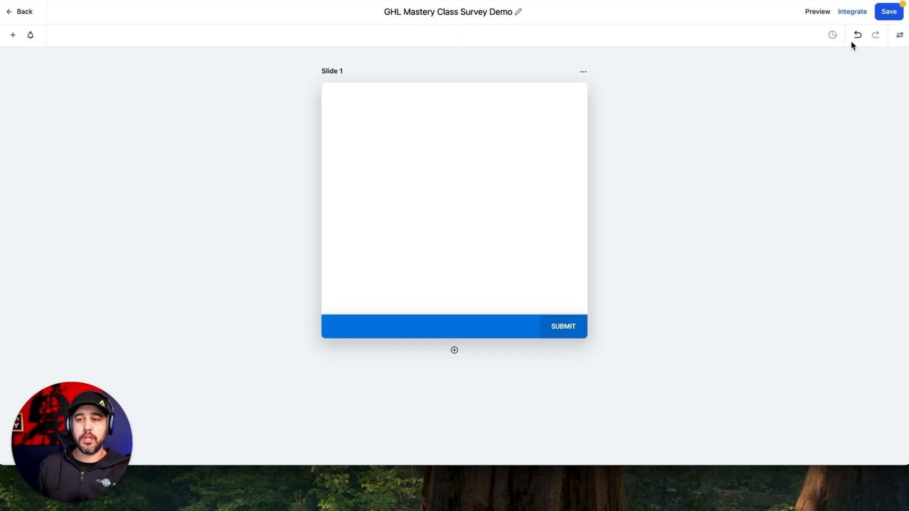
click(888, 11)
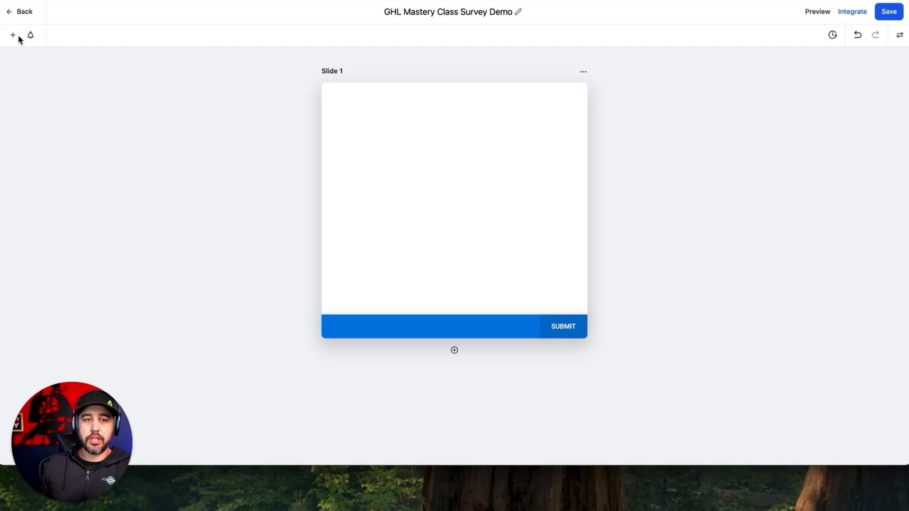
click(13, 35)
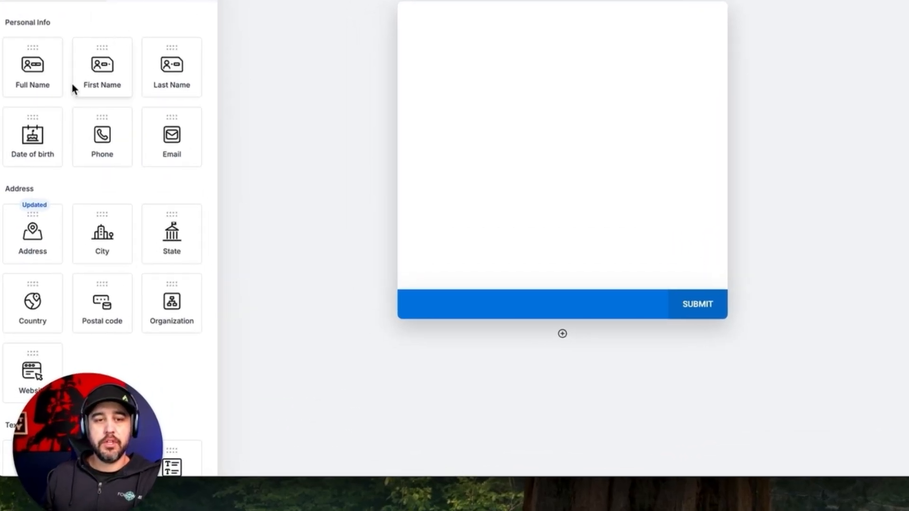
Step: Add Full Name and Phone fields to Slide 1 and inspect the Privacy Policy text
drag(57, 67, 498, 58)
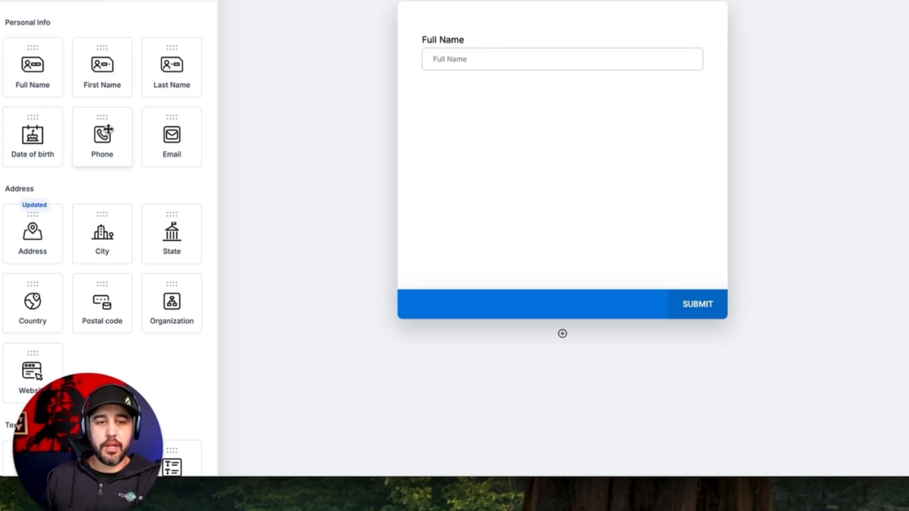
drag(109, 129, 485, 101)
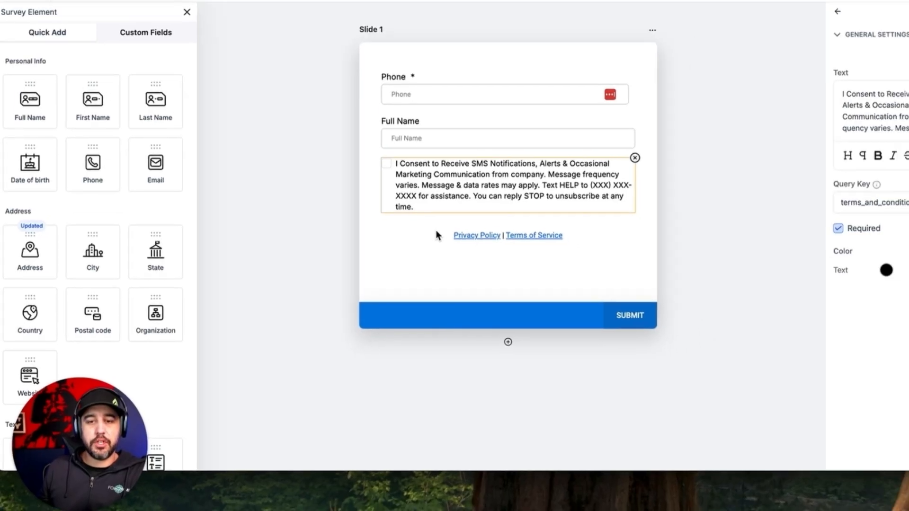
click(483, 209)
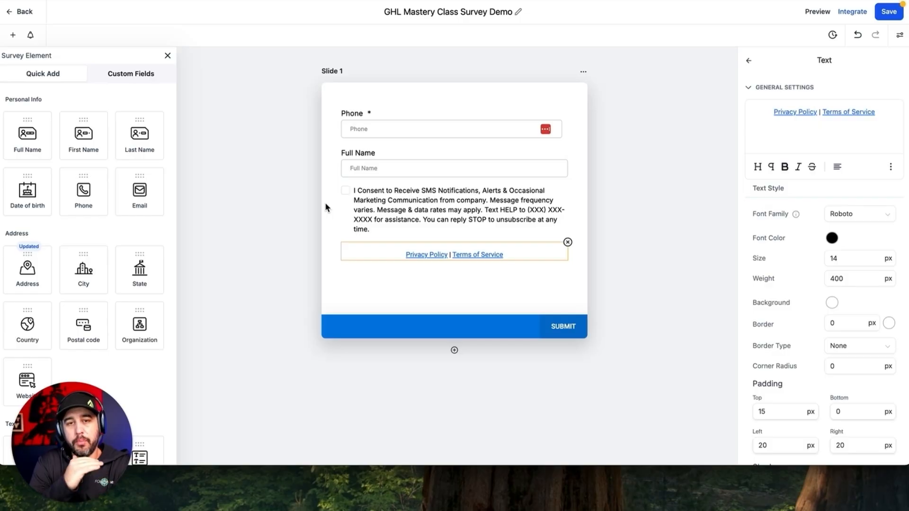
Step: Add an empty Slide 2 after Slide 1
scroll(64, 283, down, 4)
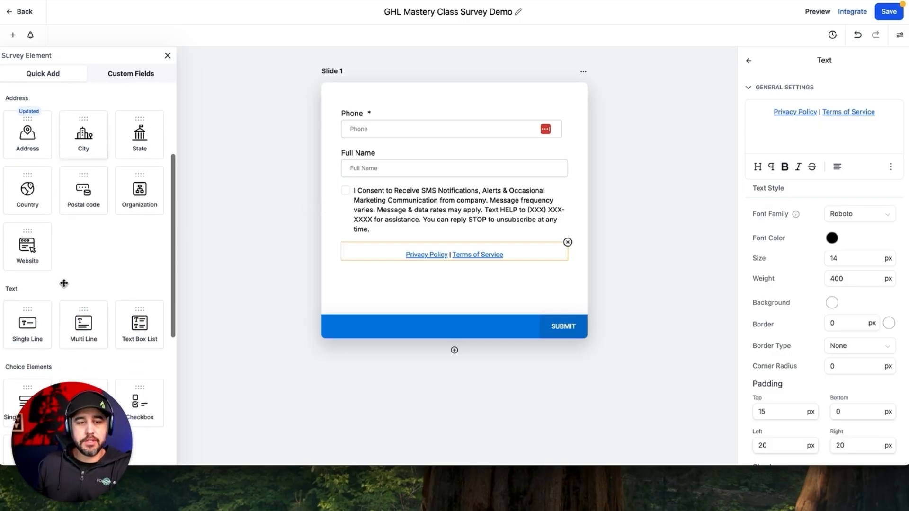
scroll(142, 199, up, 4)
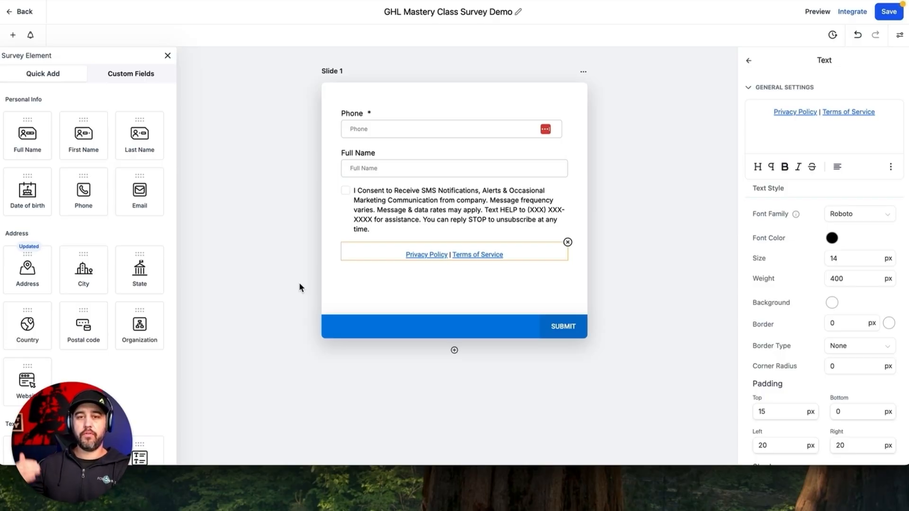
click(455, 350)
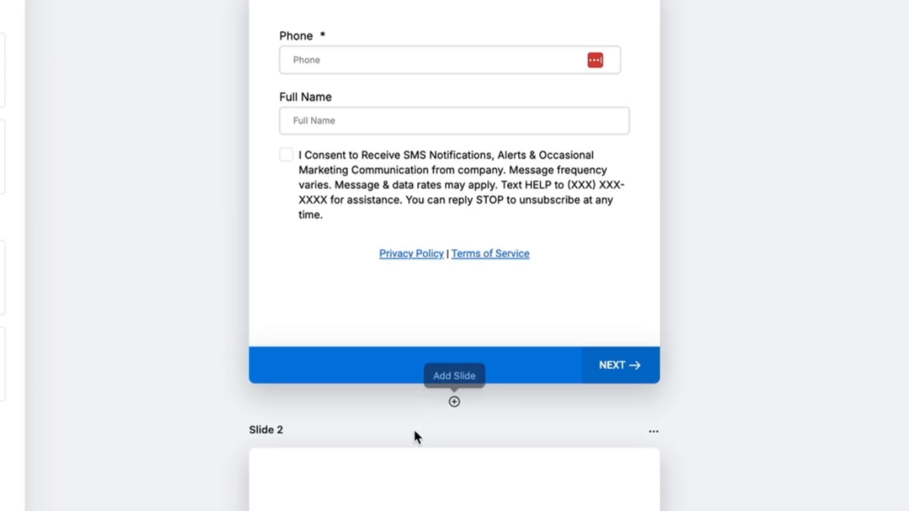
Step: Move Full Name above the Phone field and make it required
scroll(415, 434, down, 5)
scroll(416, 435, up, 5)
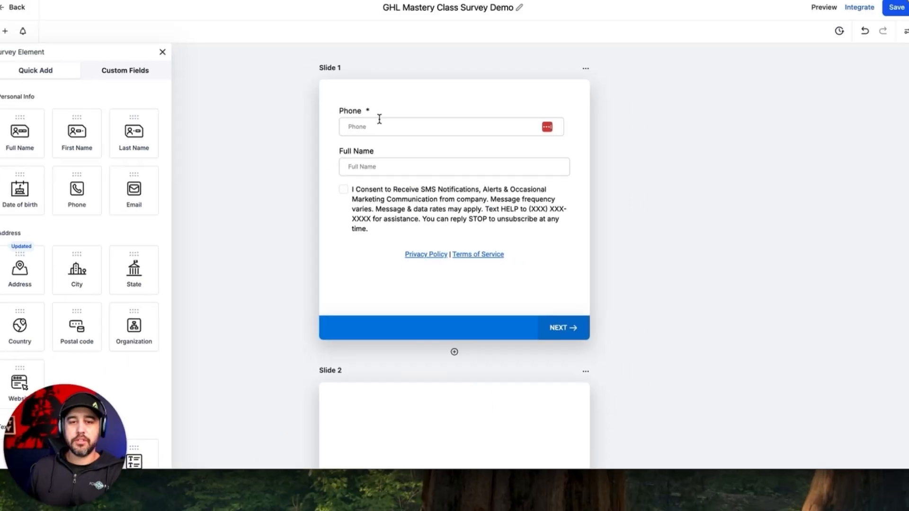
drag(369, 161, 369, 125)
click(368, 125)
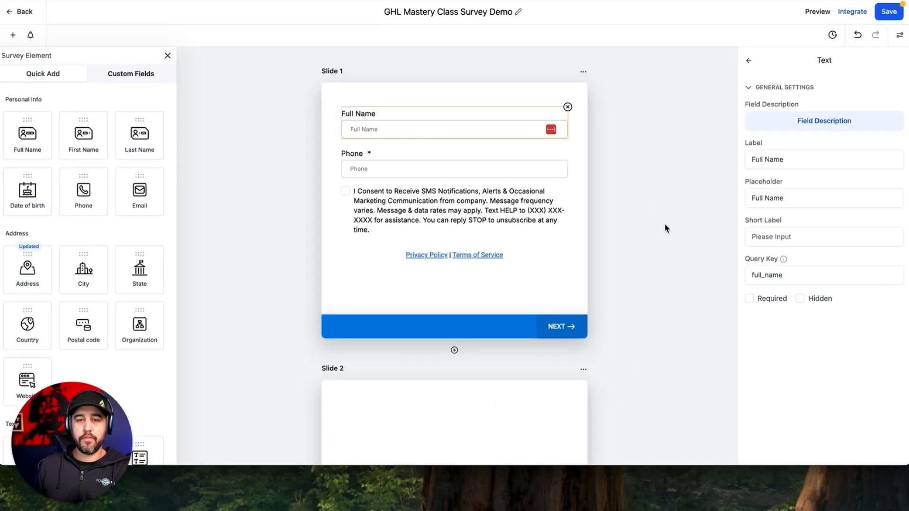
click(749, 299)
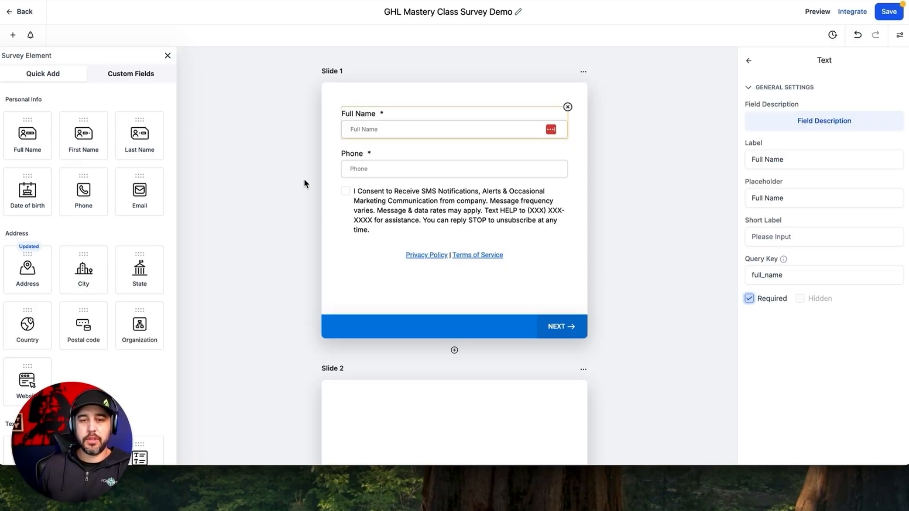
Step: Move the filled slide below the empty one and rename it Slide 2
drag(417, 94, 417, 394)
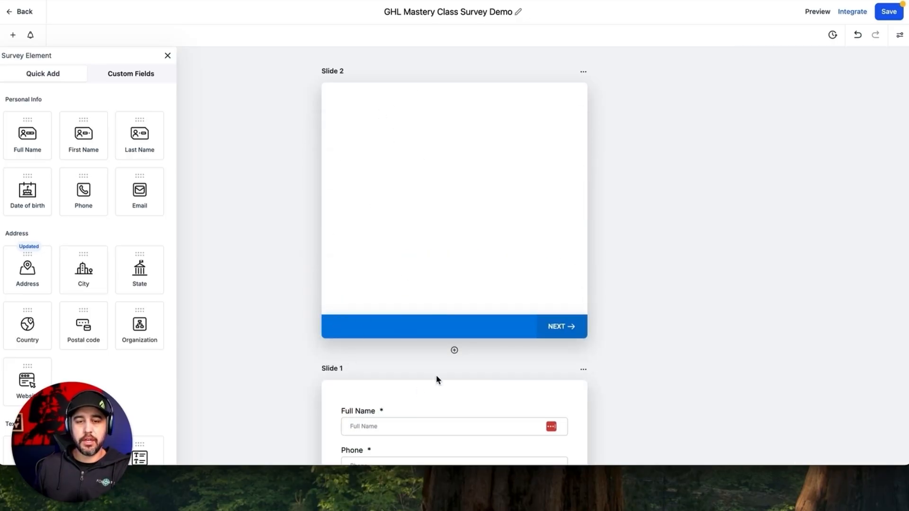
click(584, 370)
click(586, 345)
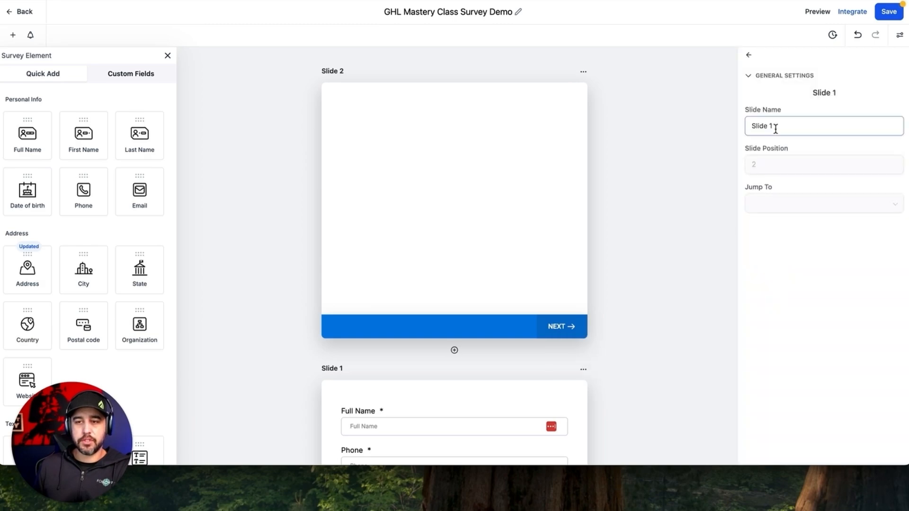
key(BackSpace)
text(2)
click(693, 181)
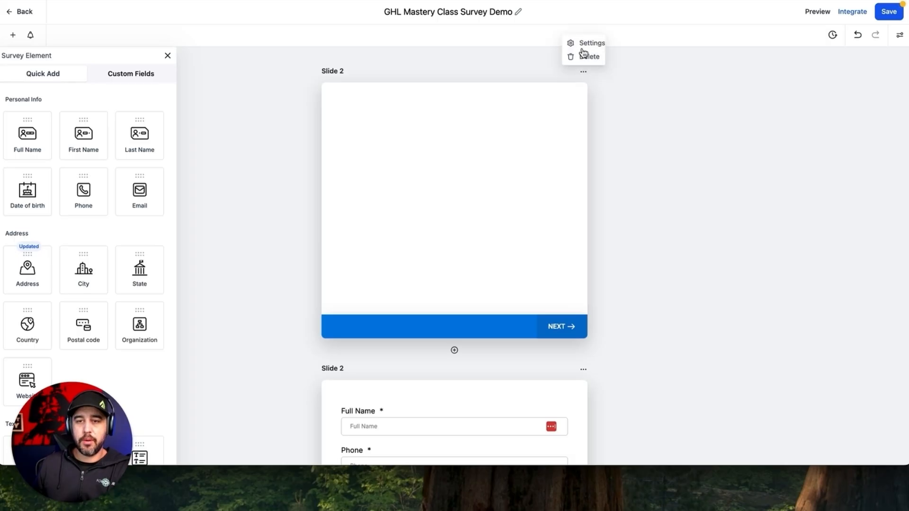
Step: Rename the empty top slide to Slide 1, keeping it jumping to the next slide
click(584, 43)
click(783, 124)
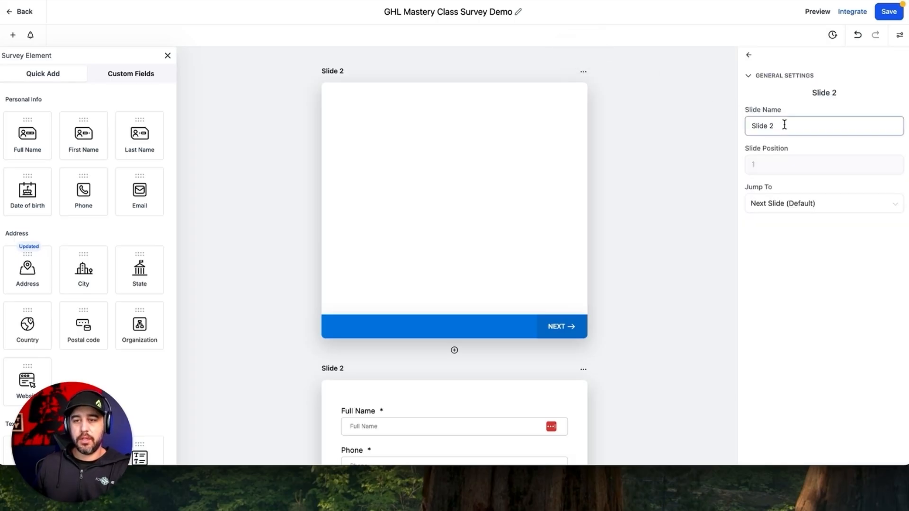
key(BackSpace)
key(BackSpace)
text(1)
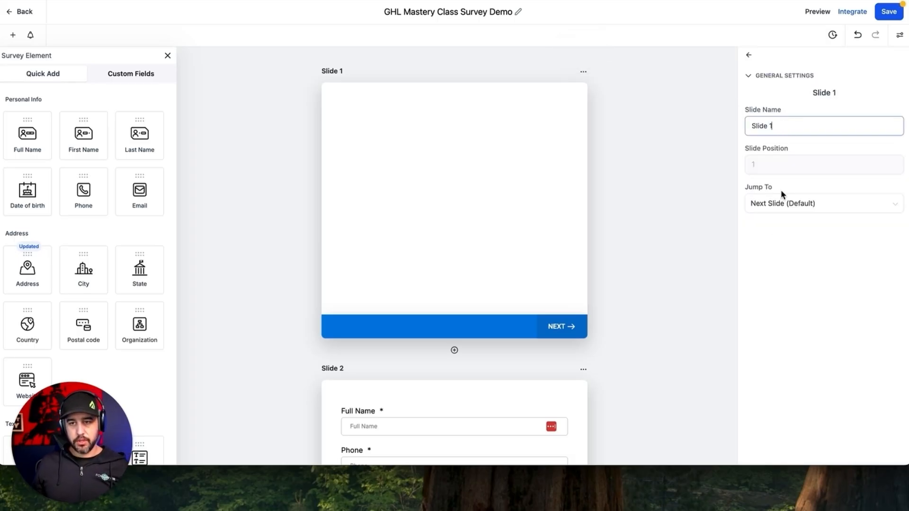
click(767, 256)
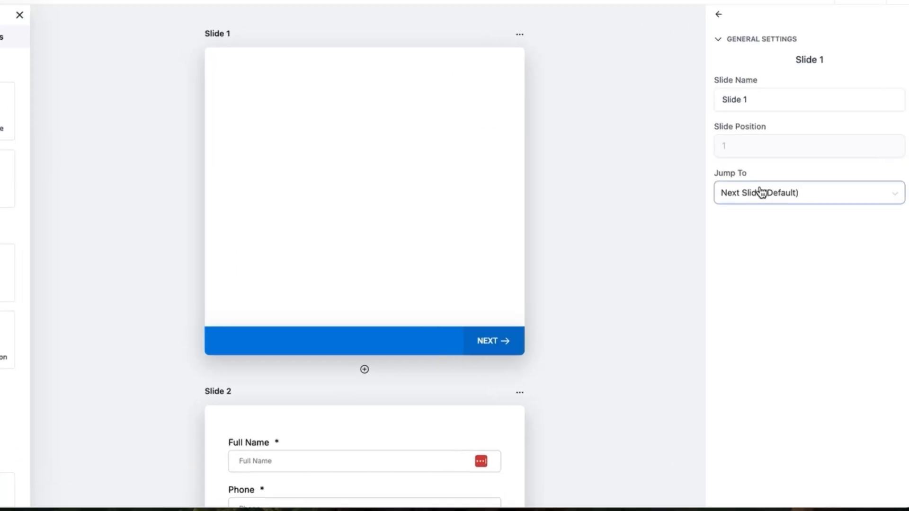
click(784, 204)
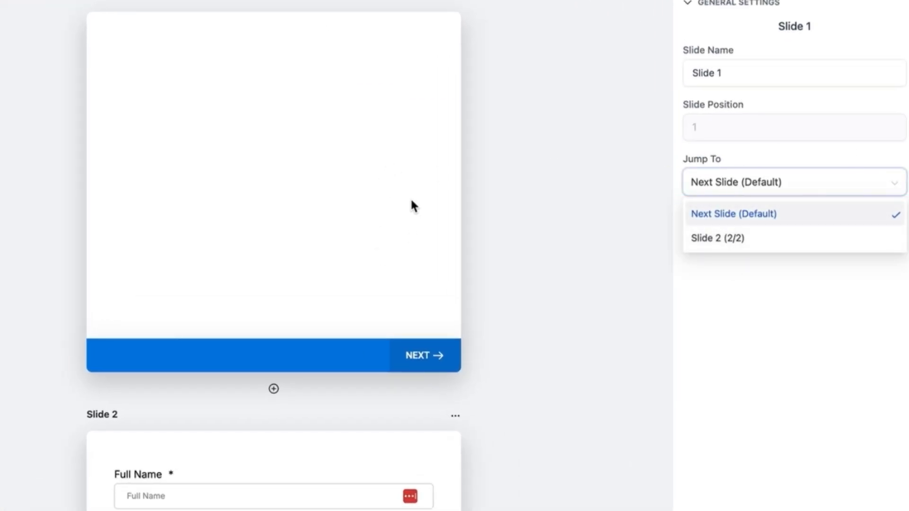
click(713, 290)
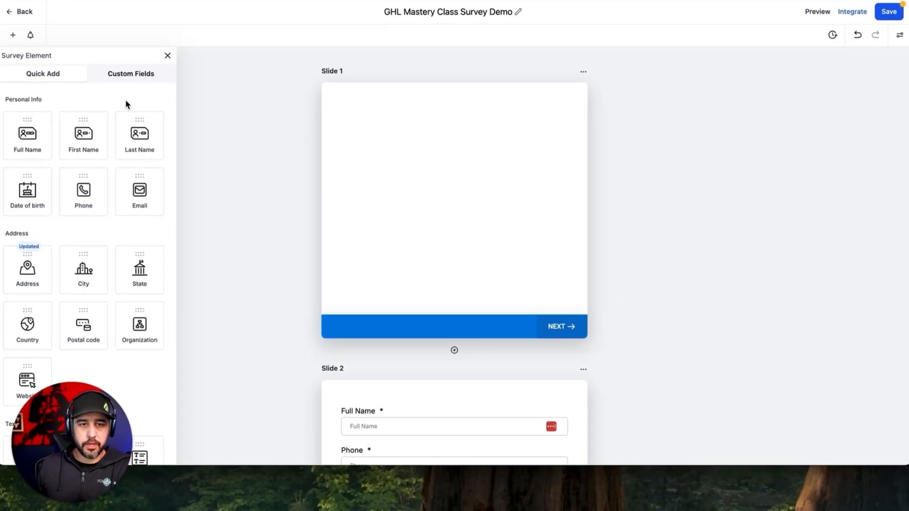
Step: Add the Favourite Number field from the Additional Info custom fields
click(151, 75)
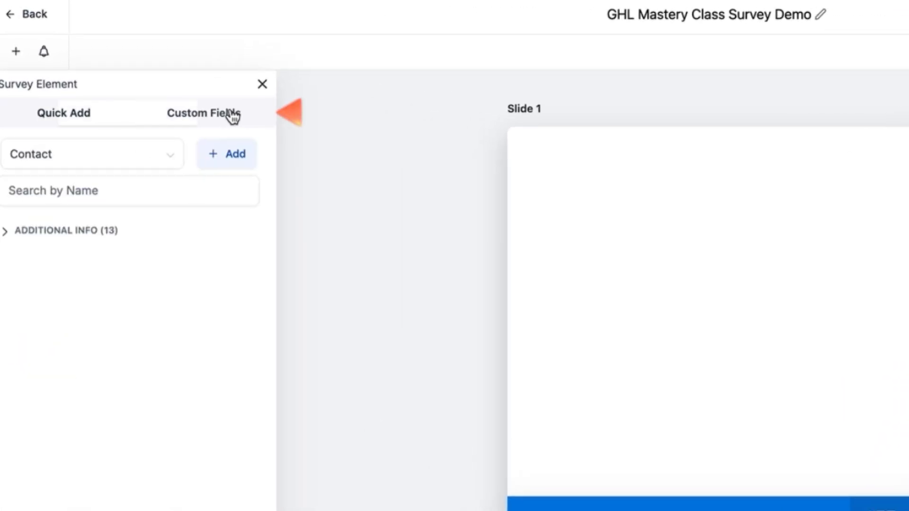
click(92, 237)
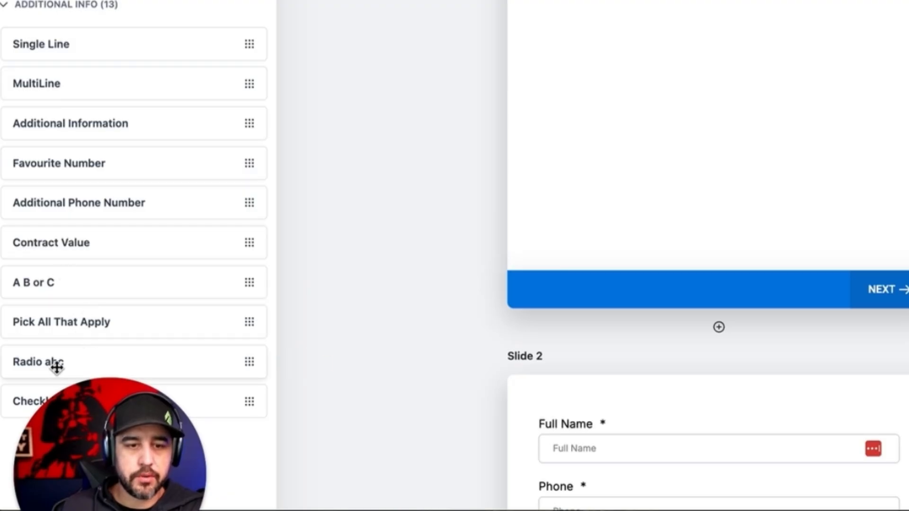
drag(57, 367, 652, 90)
scroll(836, 189, down, 5)
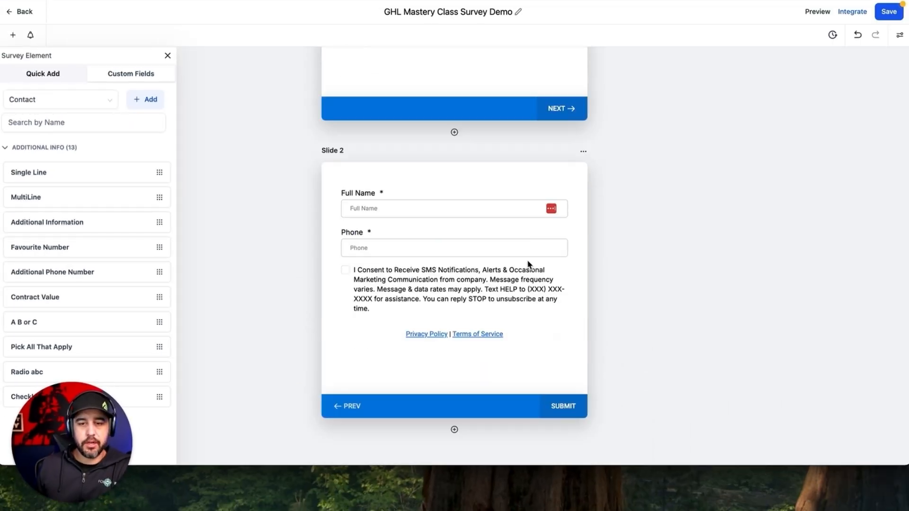
scroll(516, 246, down, 1)
Step: Insert a blank slide after Slide 1, drag a field onto it, and select Radio abc
click(455, 81)
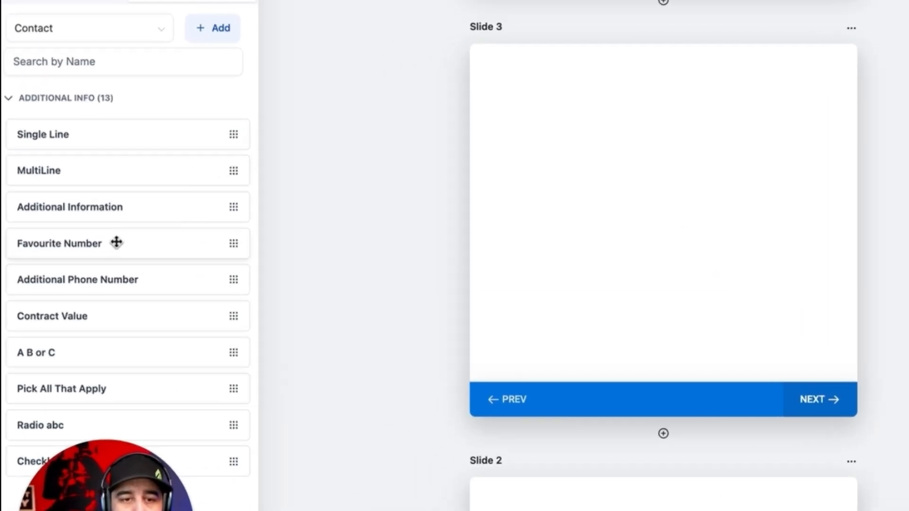
drag(116, 243, 555, 232)
scroll(556, 233, up, 5)
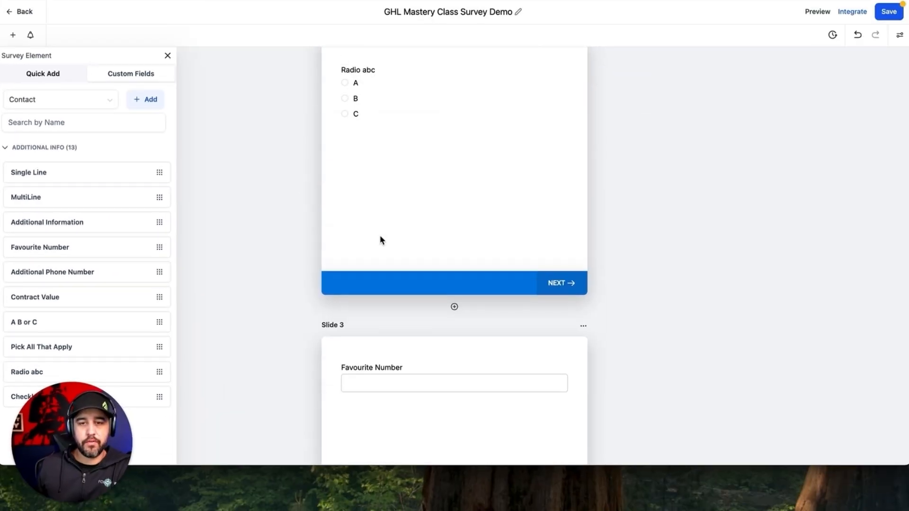
scroll(379, 199, up, 1)
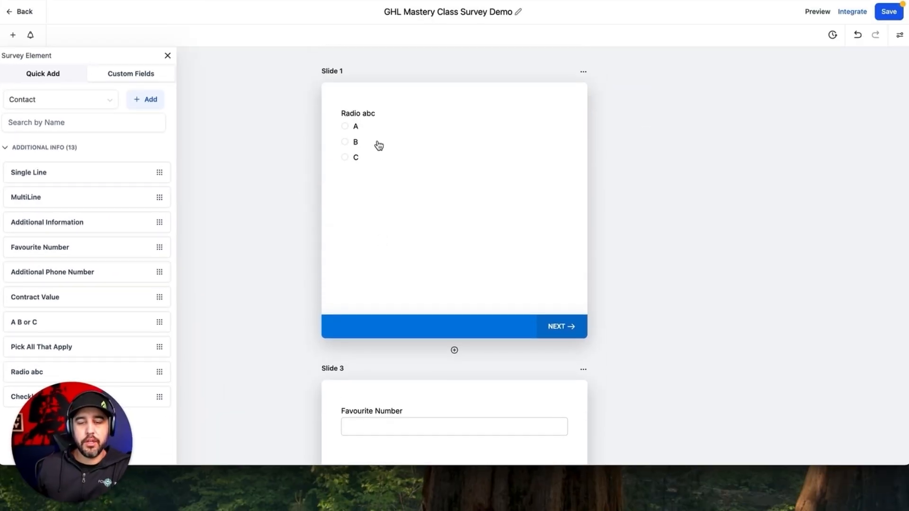
click(389, 145)
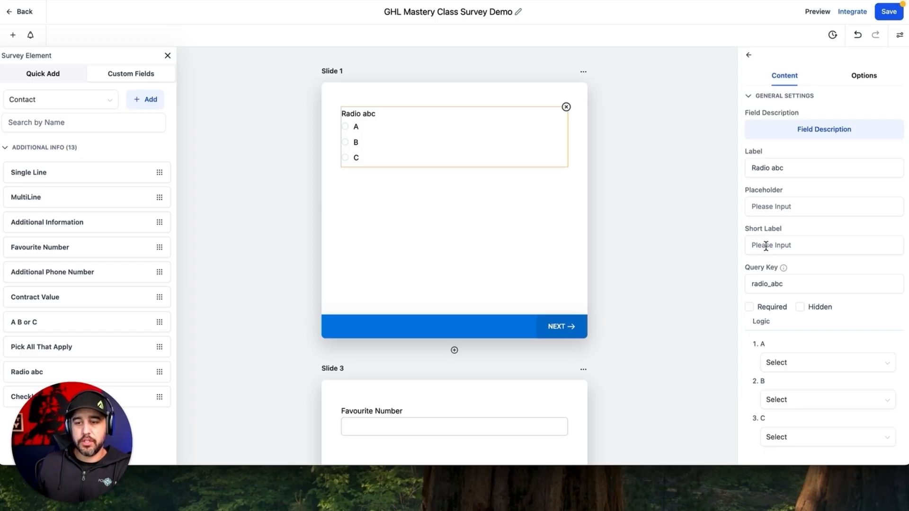
scroll(640, 266, down, 1)
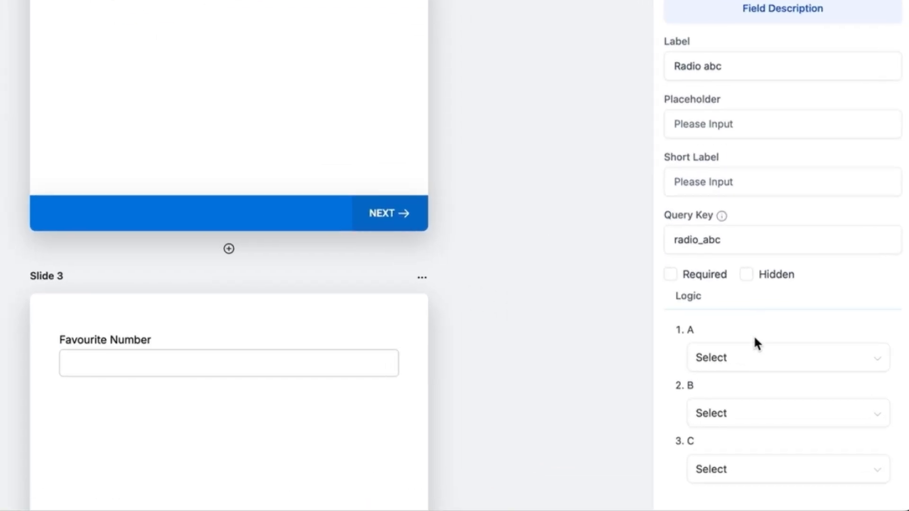
click(807, 363)
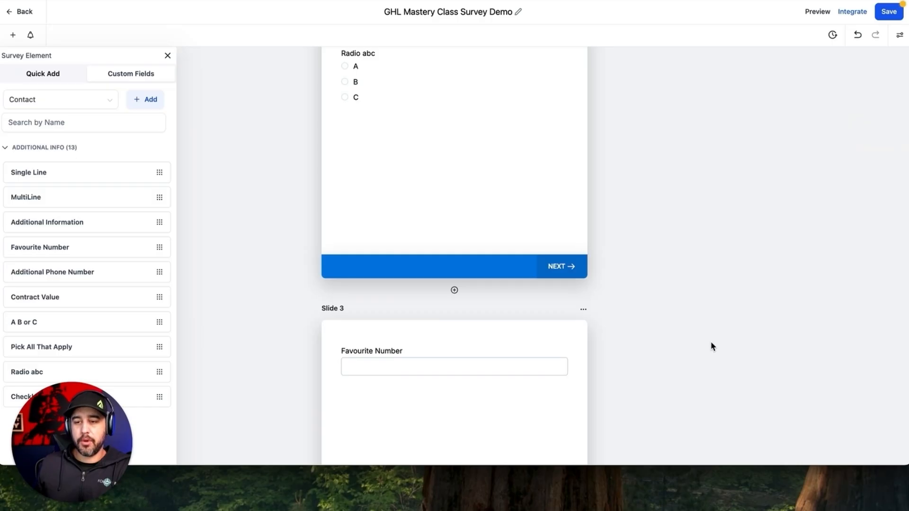
Step: Set Radio abc logic: A to P2 - Slide 3, B to P3 - Slide 2, C disqualifies immediately
click(465, 97)
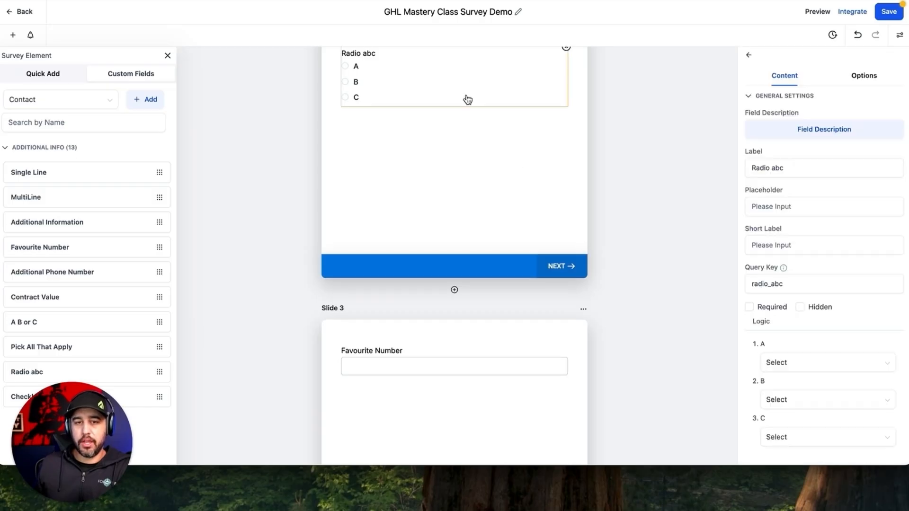
click(800, 362)
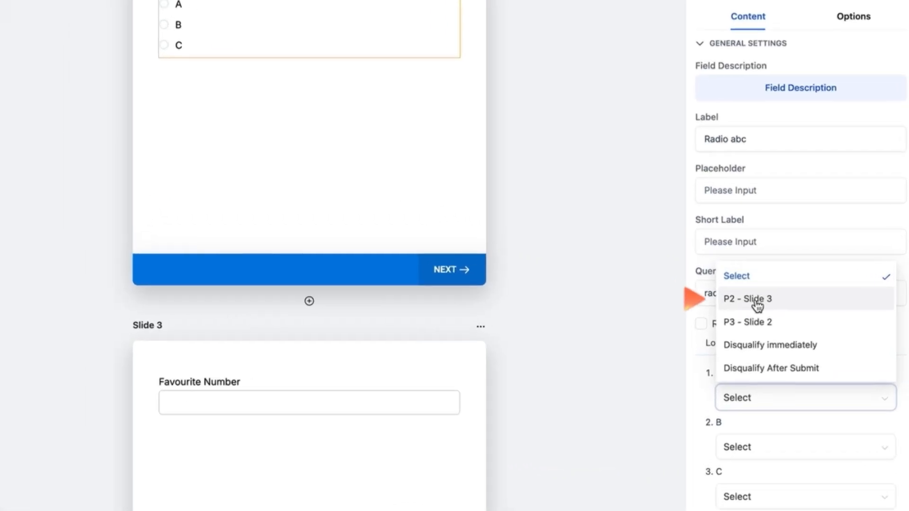
click(787, 290)
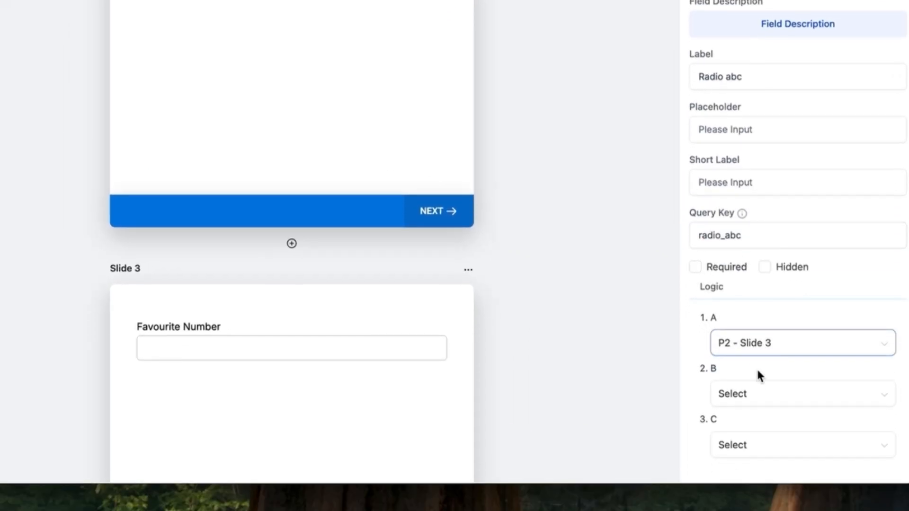
click(757, 452)
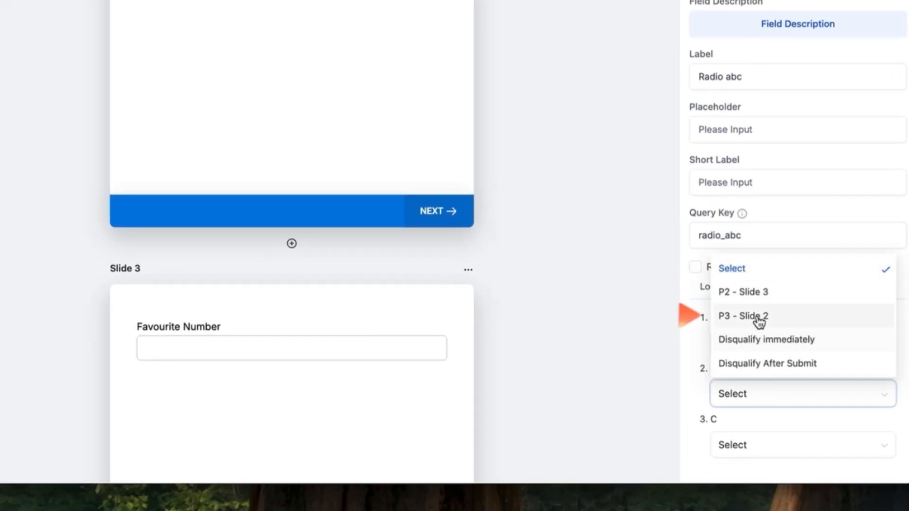
click(756, 318)
click(784, 449)
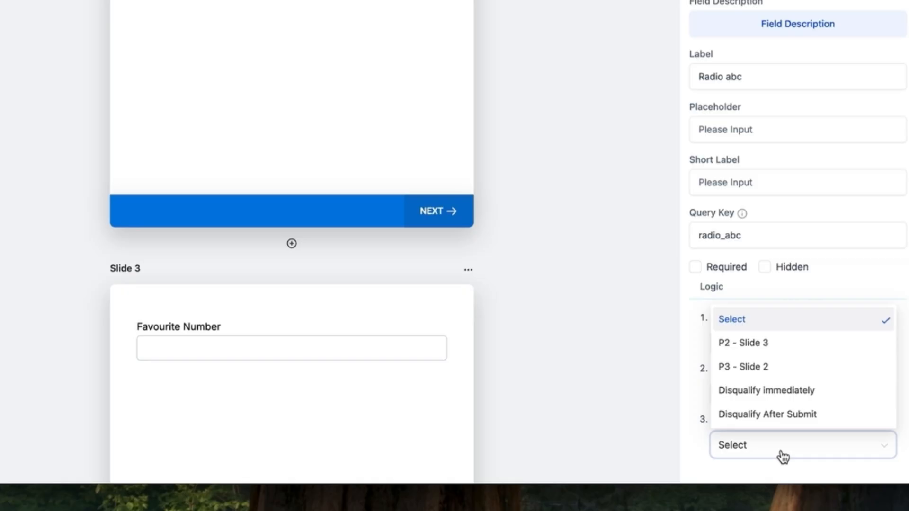
click(783, 393)
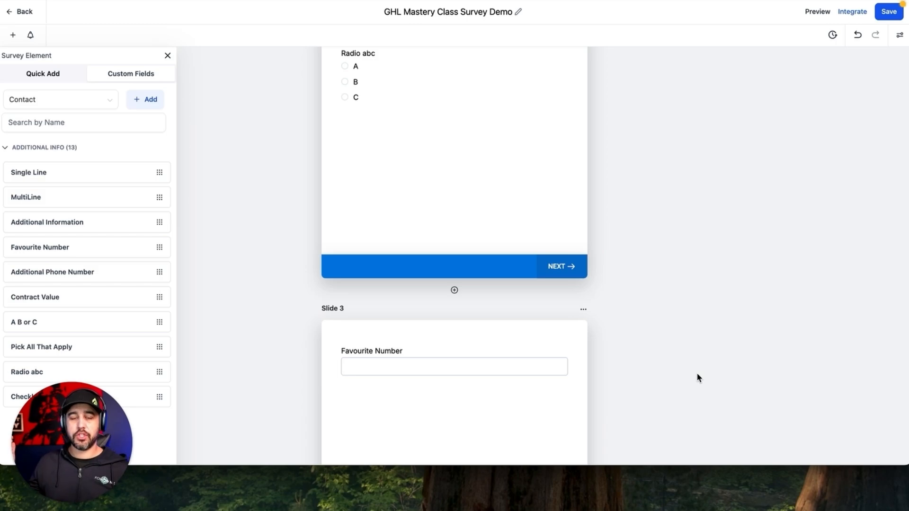
Step: Save the survey and scroll through its slides
click(883, 18)
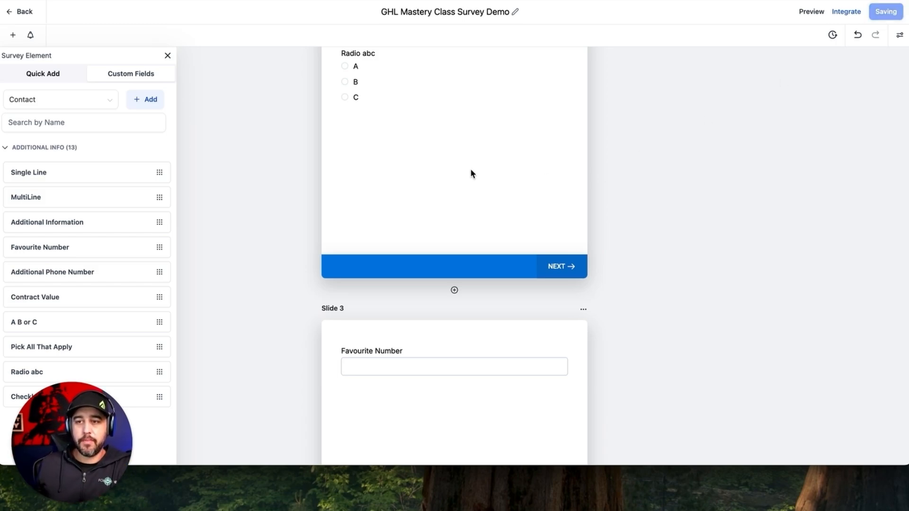
scroll(471, 174, down, 6)
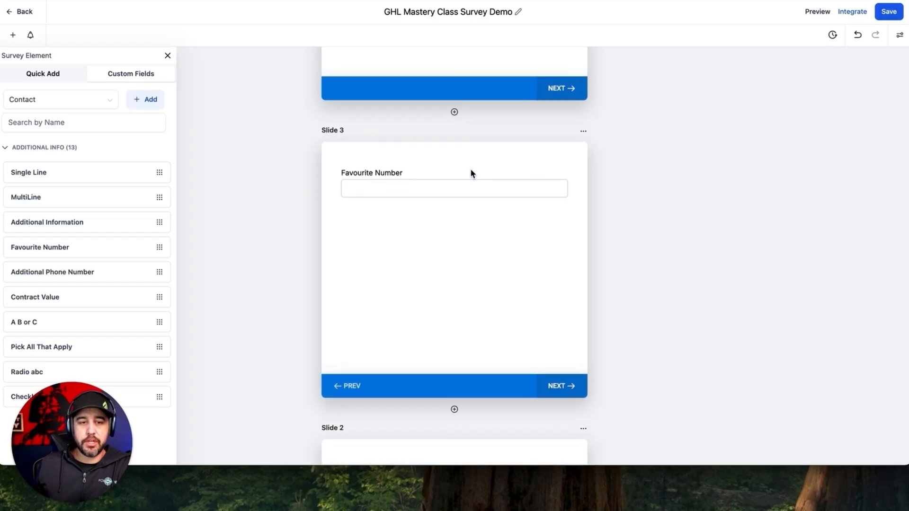
scroll(470, 173, down, 2)
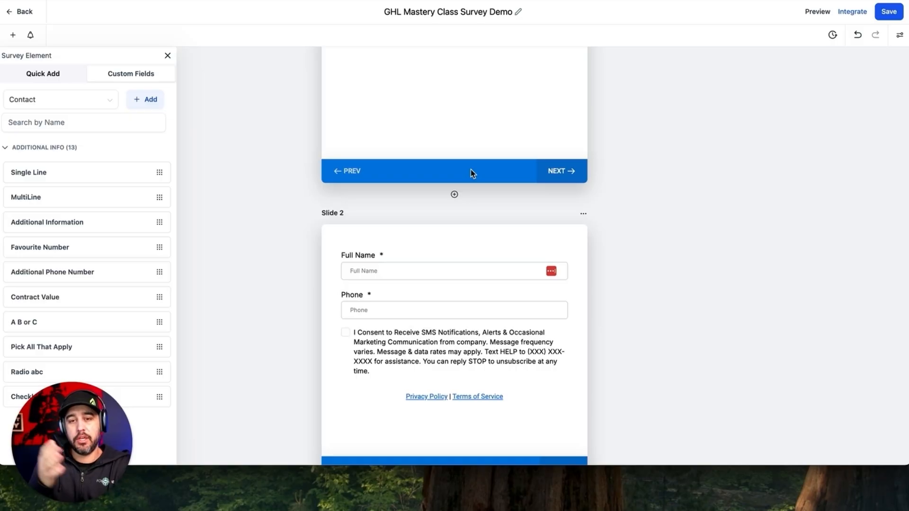
scroll(470, 170, up, 3)
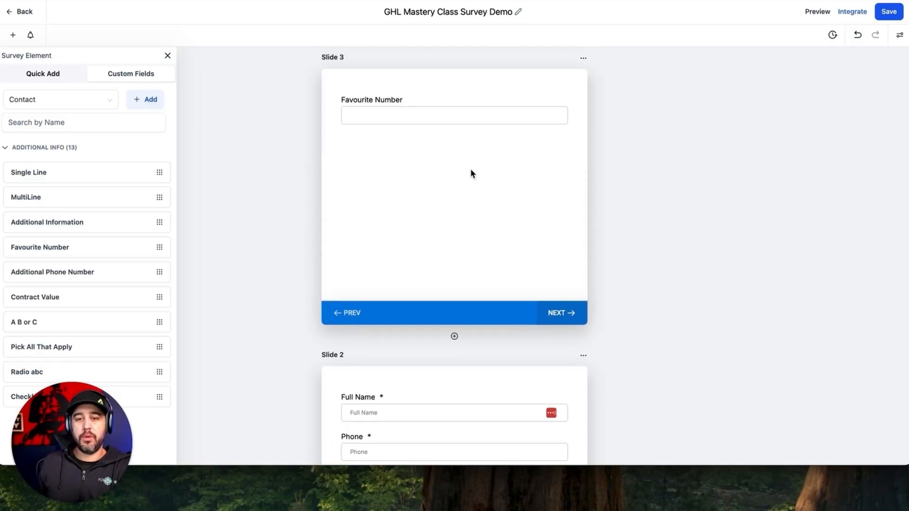
scroll(428, 189, down, 5)
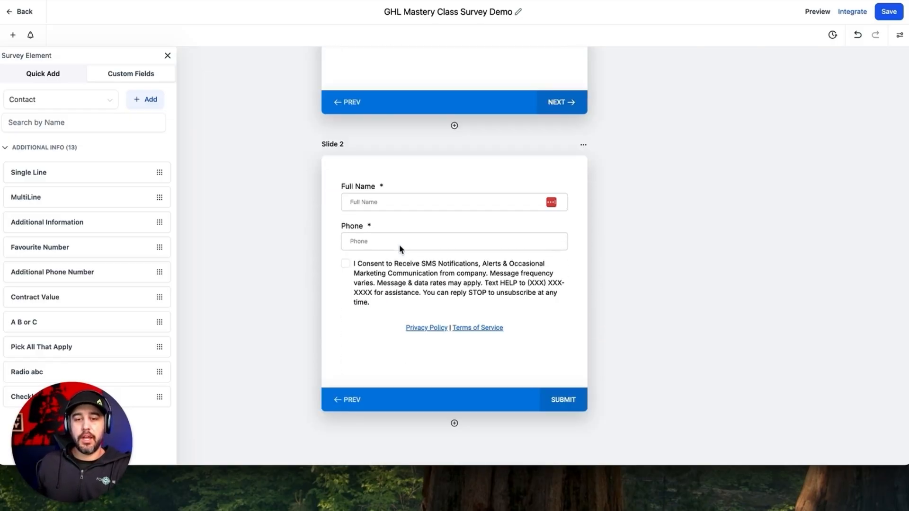
scroll(400, 249, up, 9)
scroll(399, 250, up, 2)
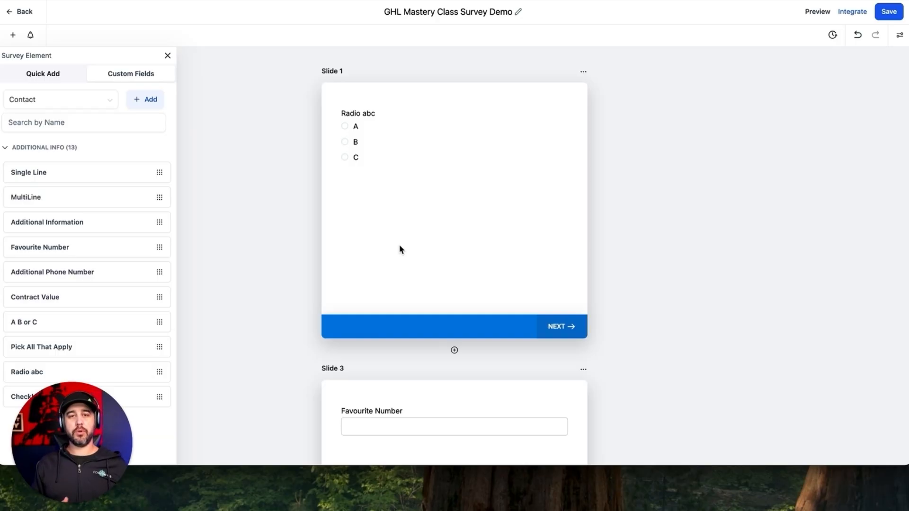
scroll(399, 245, down, 10)
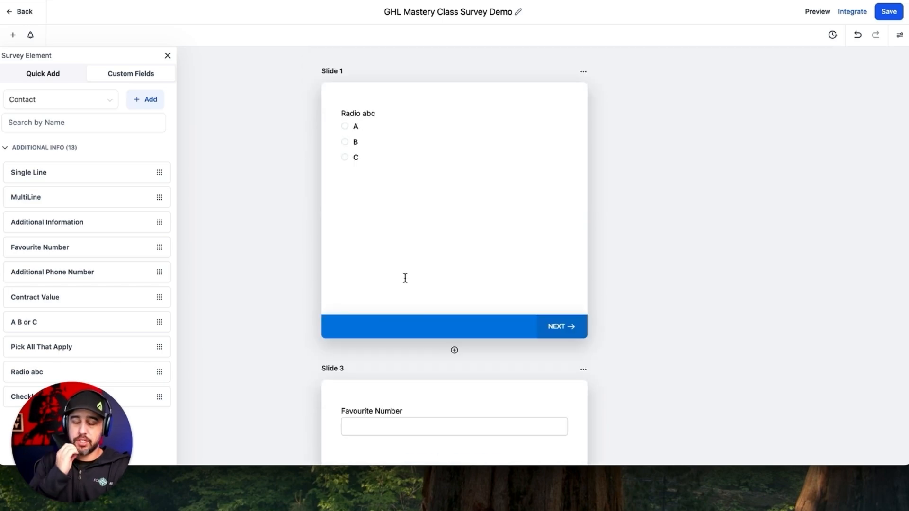
scroll(405, 279, down, 4)
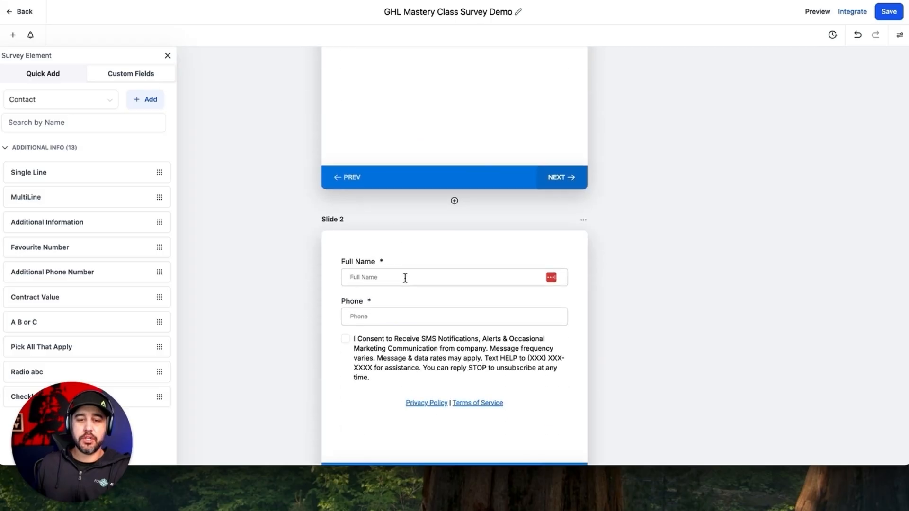
Step: Review the Full Name field's settings, then deselect it
click(397, 269)
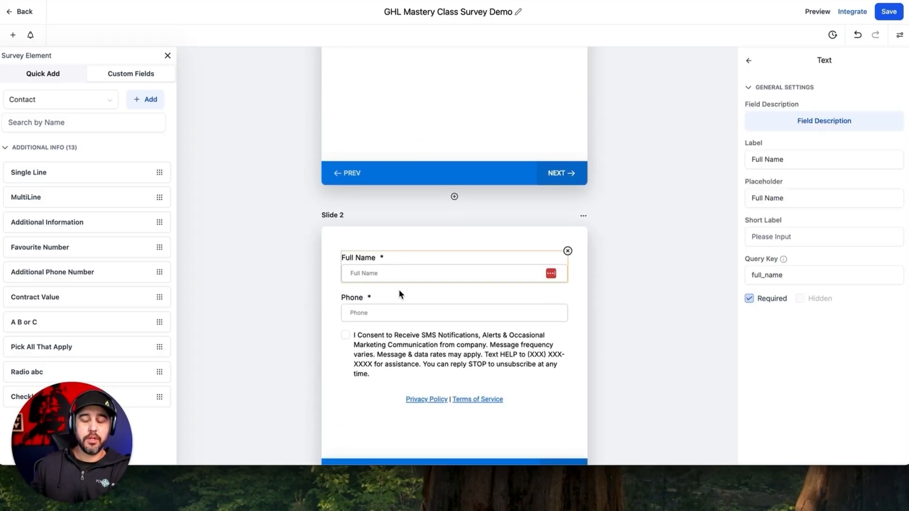
scroll(399, 291, up, 10)
scroll(412, 138, down, 6)
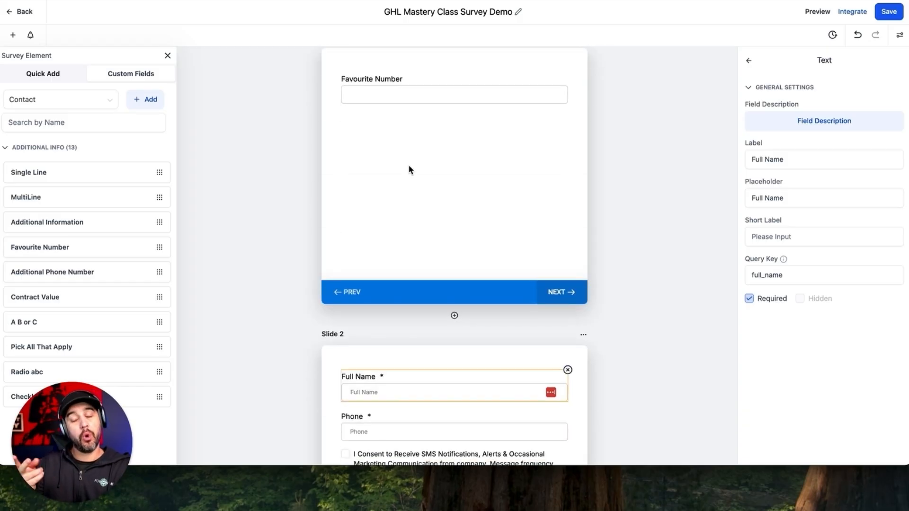
scroll(409, 170, up, 5)
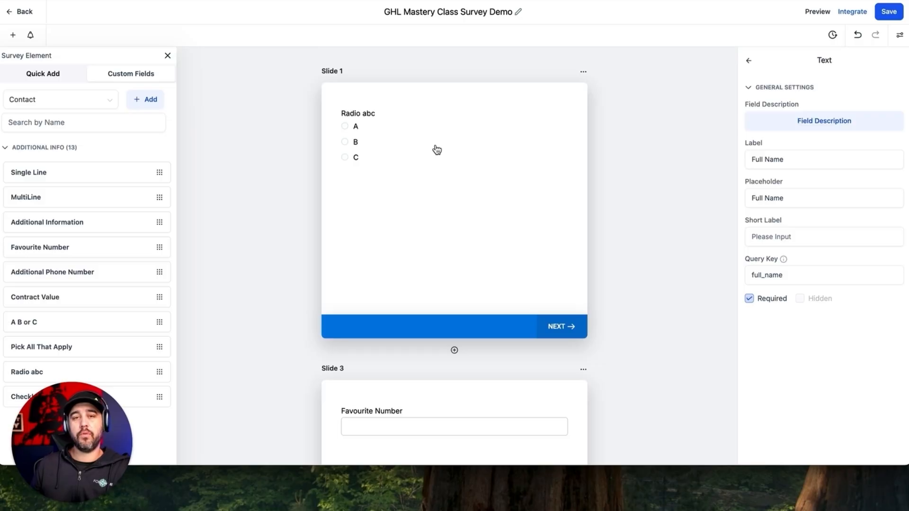
click(408, 222)
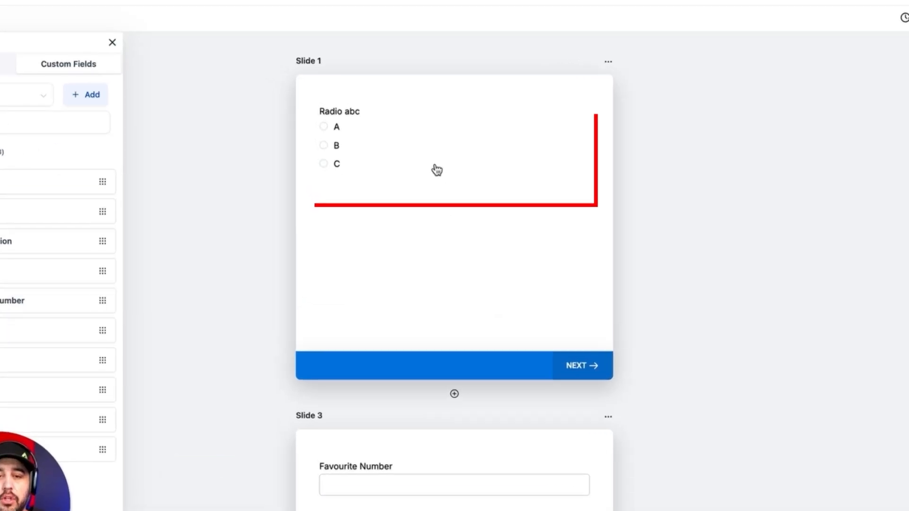
Step: Review the Radio abc question's logic and answer options, then deselect it
click(437, 159)
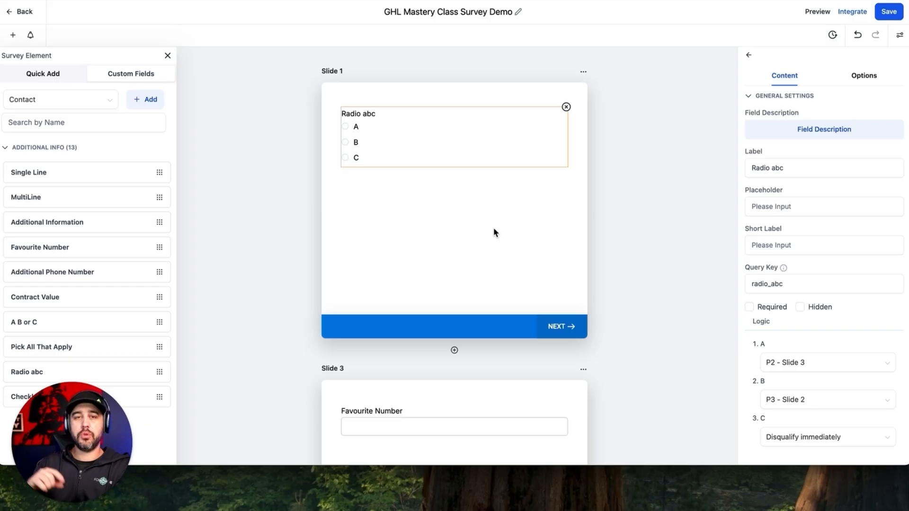
scroll(487, 216, down, 10)
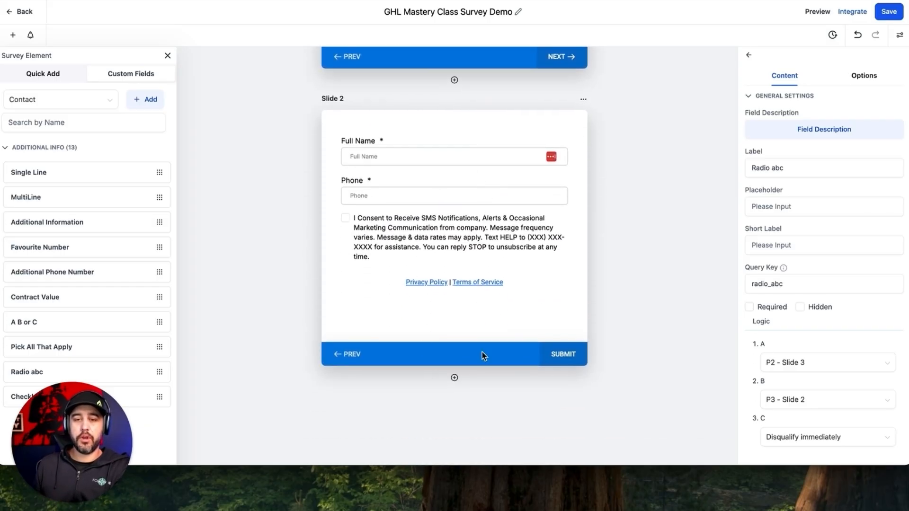
scroll(472, 290, up, 10)
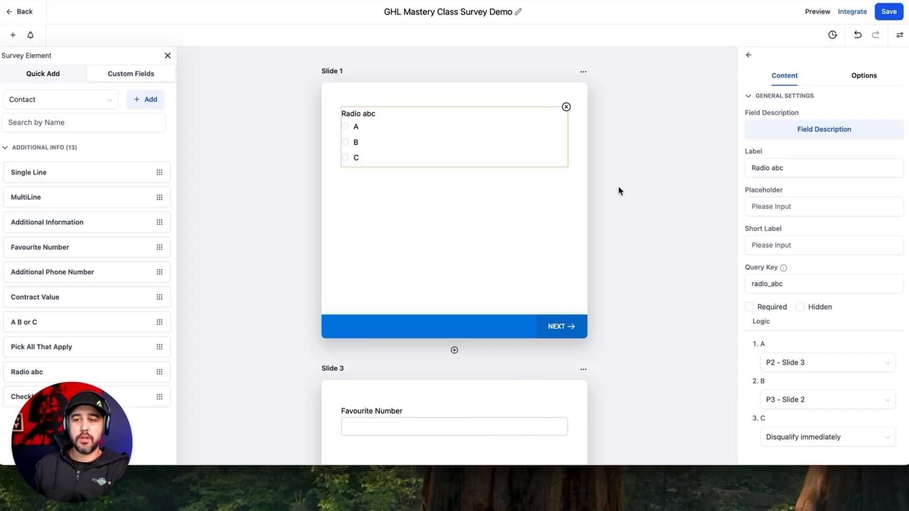
click(862, 76)
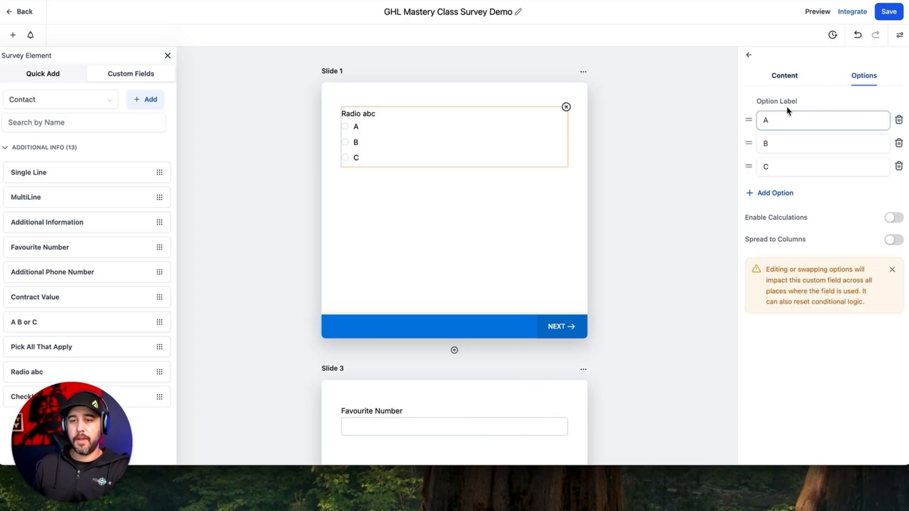
click(649, 87)
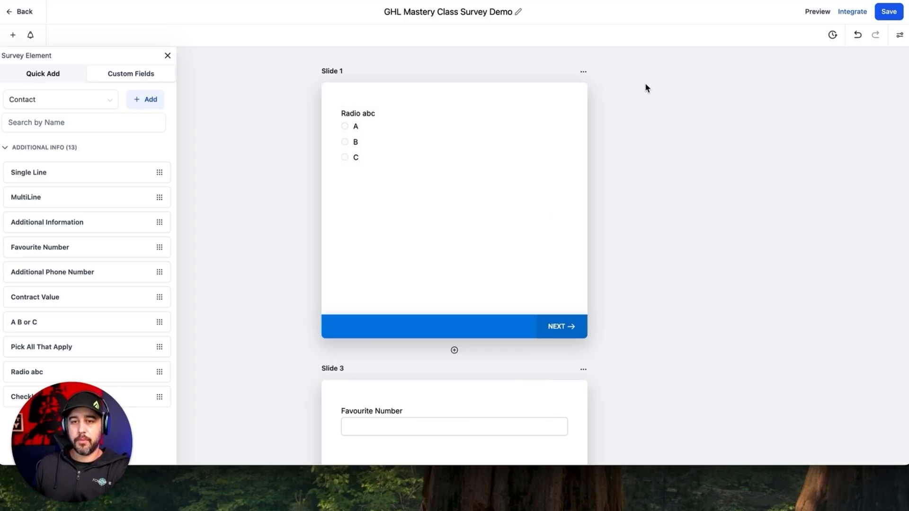
Step: In Styles & Options, switch the input style to Line, then back to Box
click(900, 34)
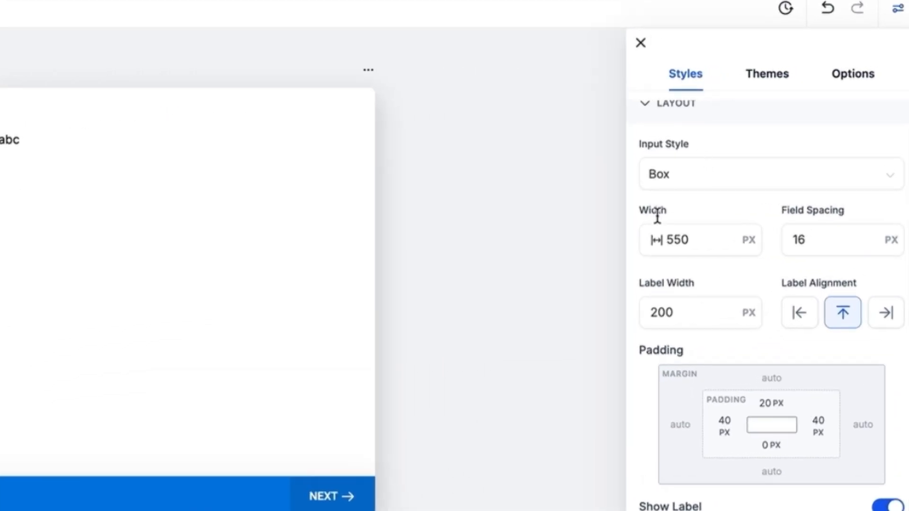
click(691, 185)
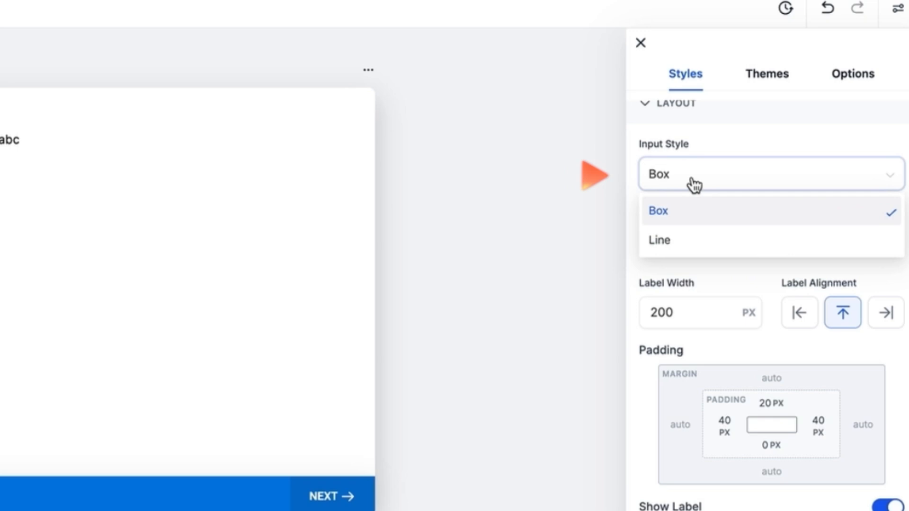
click(688, 241)
scroll(308, 305, down, 5)
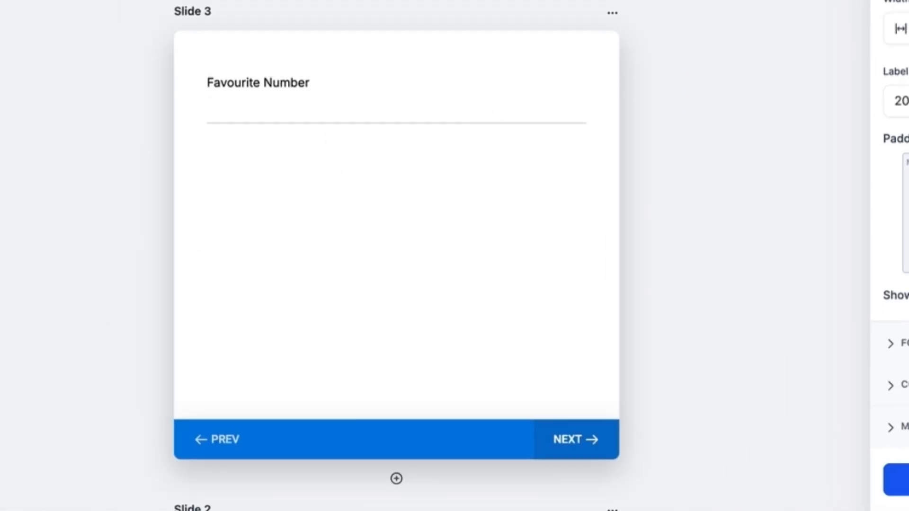
click(837, 102)
click(715, 225)
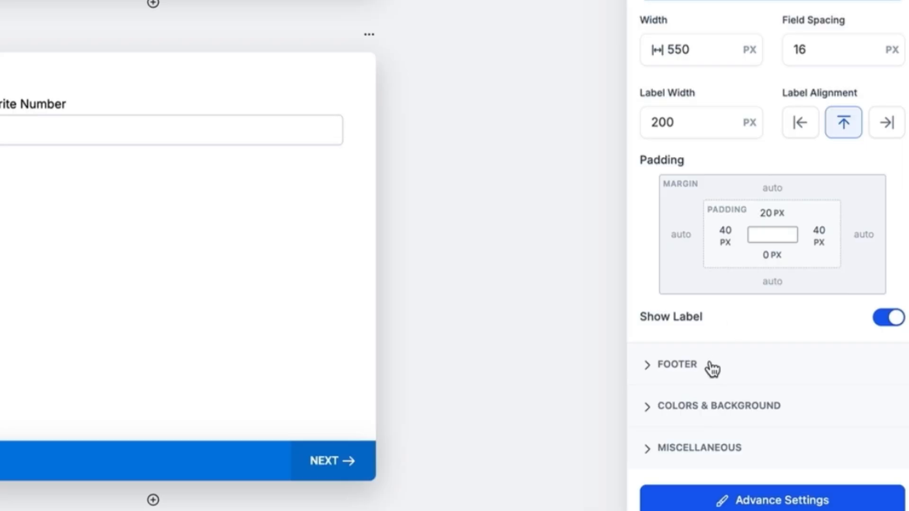
Step: Expand Colors & Background and Miscellaneous, and turn on Agency Branding
click(708, 407)
scroll(712, 402, down, 2)
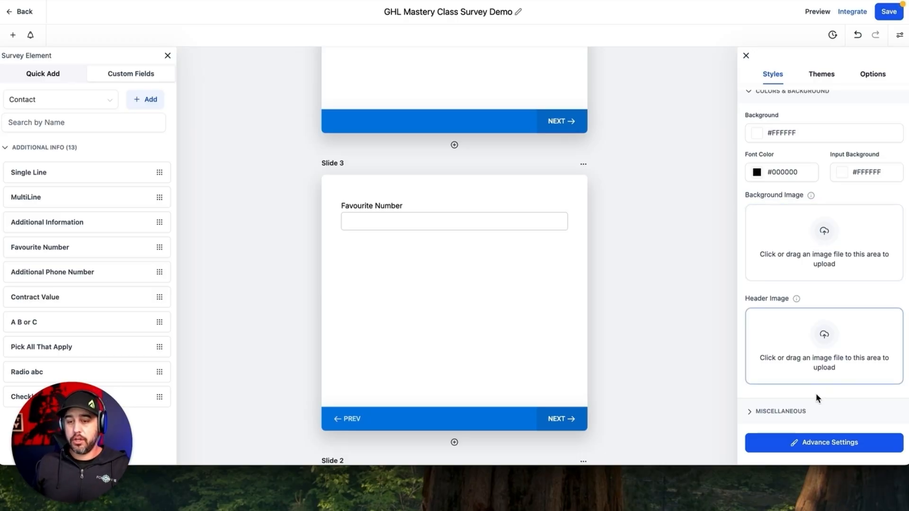
click(800, 408)
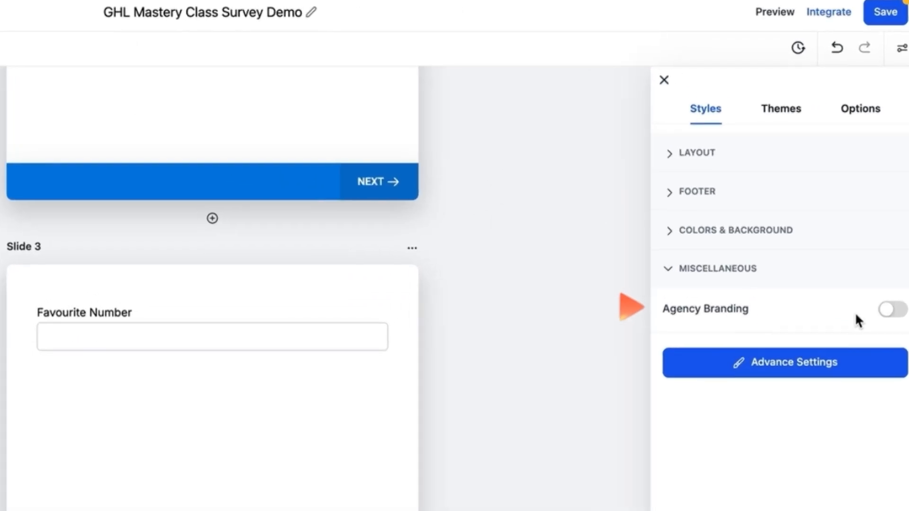
click(896, 203)
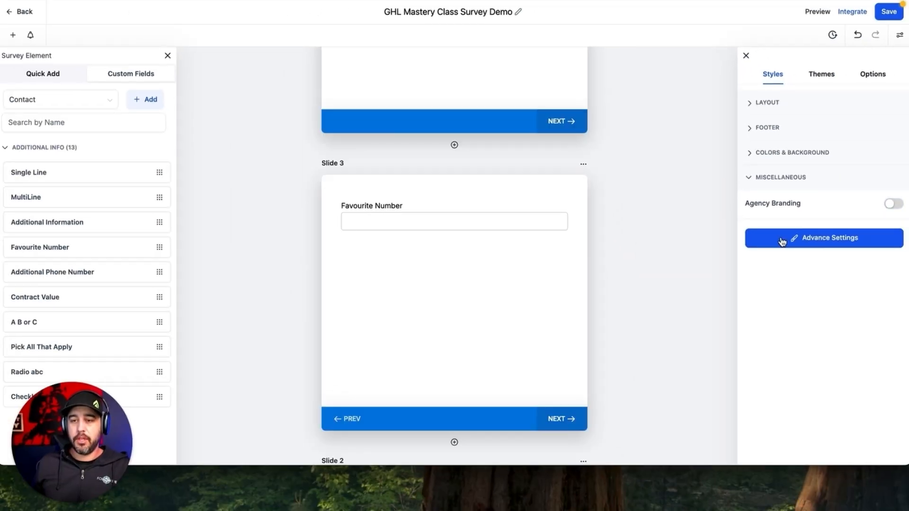
Step: Open Advance Settings, select Radio abc, and collapse the Quiz style section
click(782, 242)
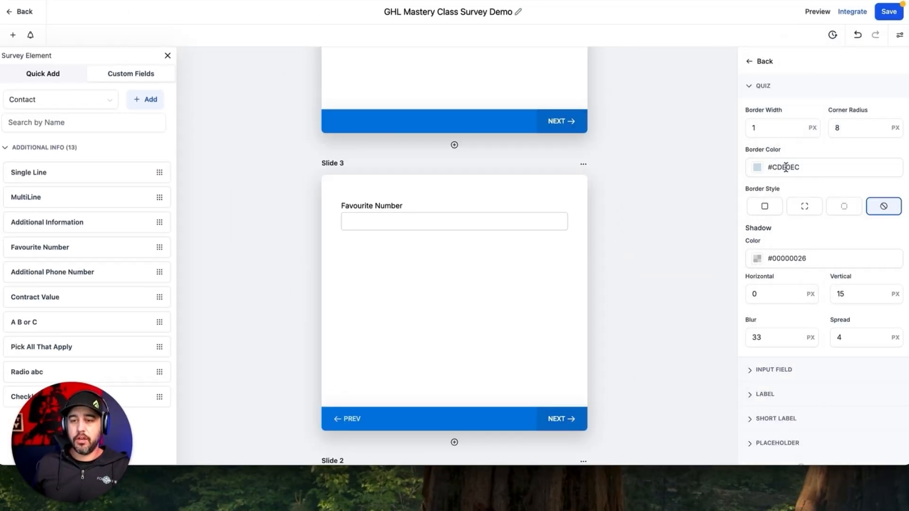
scroll(785, 165, down, 1)
scroll(494, 232, up, 4)
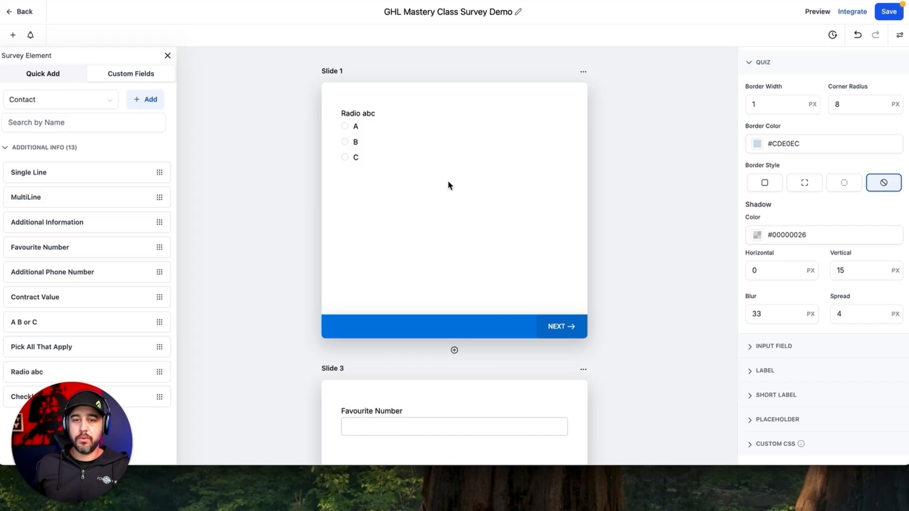
click(424, 149)
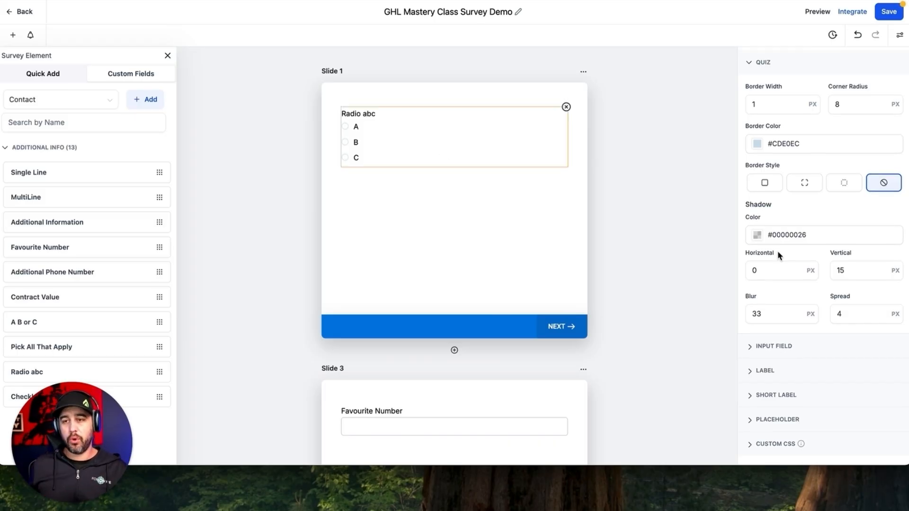
click(759, 64)
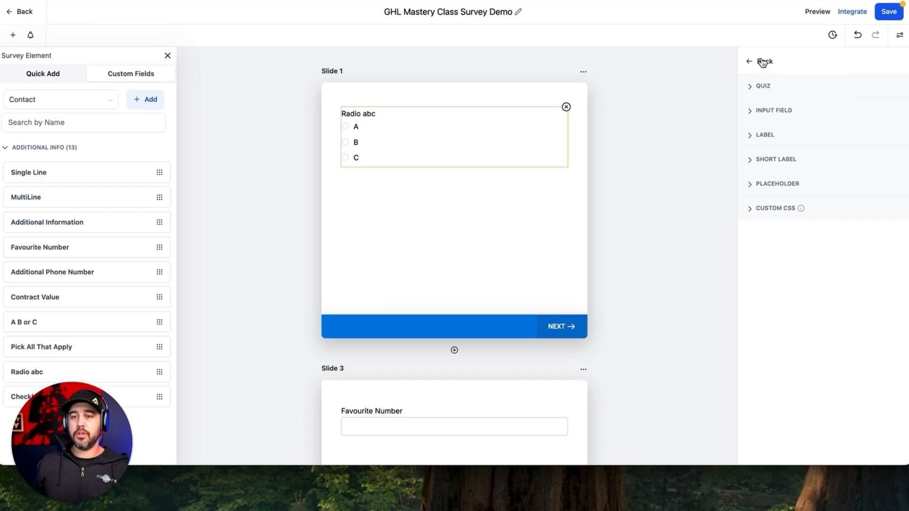
click(762, 62)
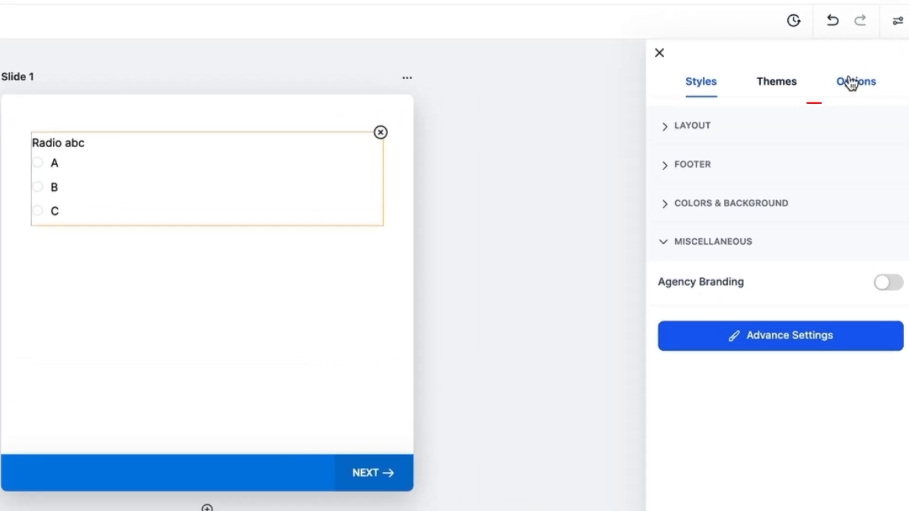
Step: In the Options tab, switch on Create Contact on Partial Submission
click(870, 74)
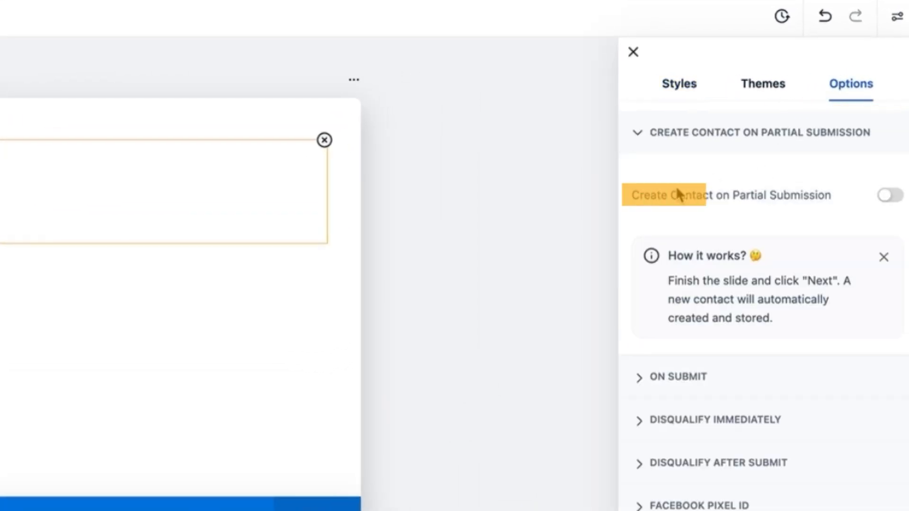
drag(662, 196, 873, 194)
click(821, 194)
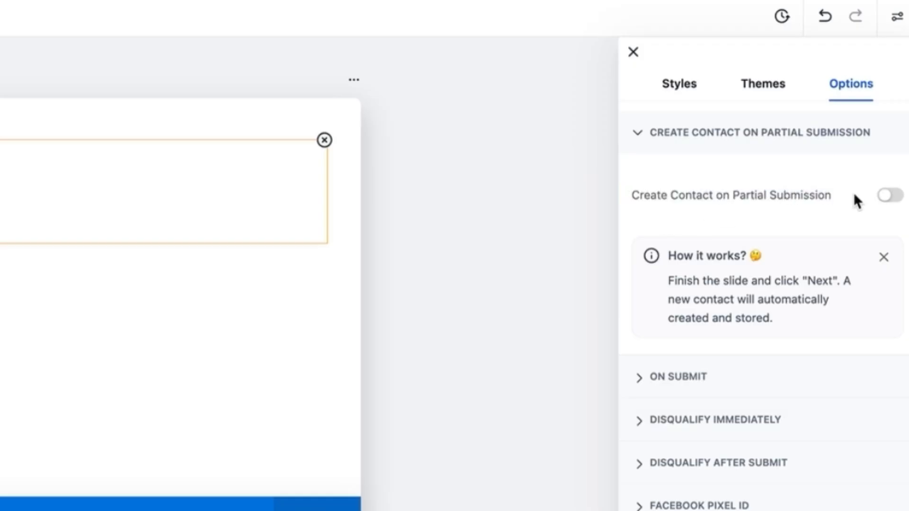
click(893, 198)
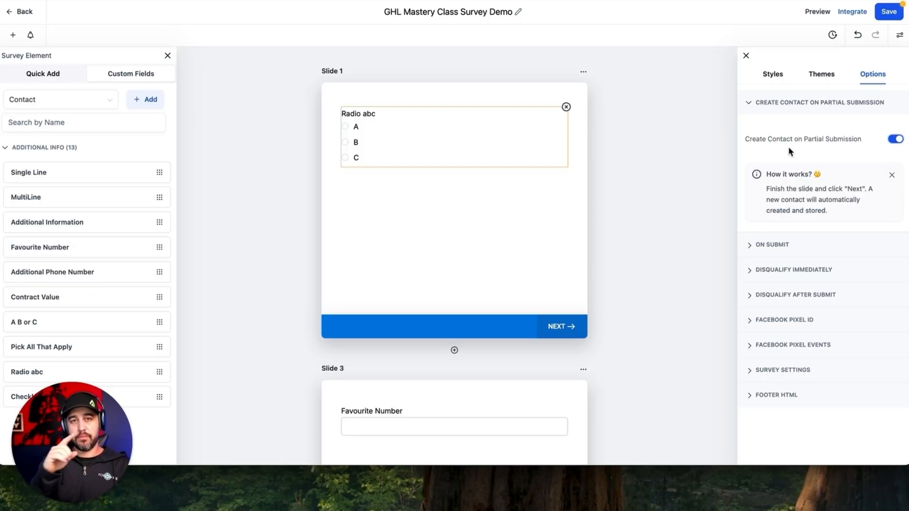
scroll(442, 260, down, 10)
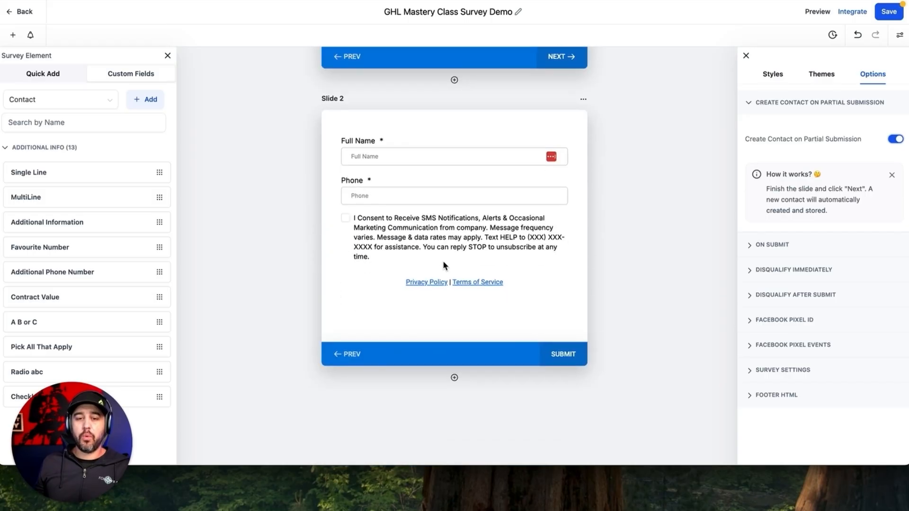
scroll(408, 193, up, 5)
scroll(408, 194, up, 7)
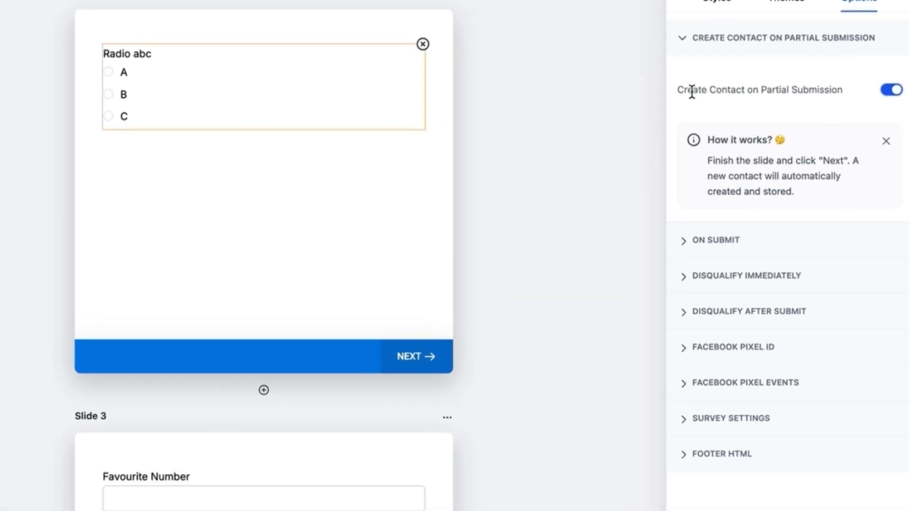
drag(692, 90, 848, 93)
click(848, 91)
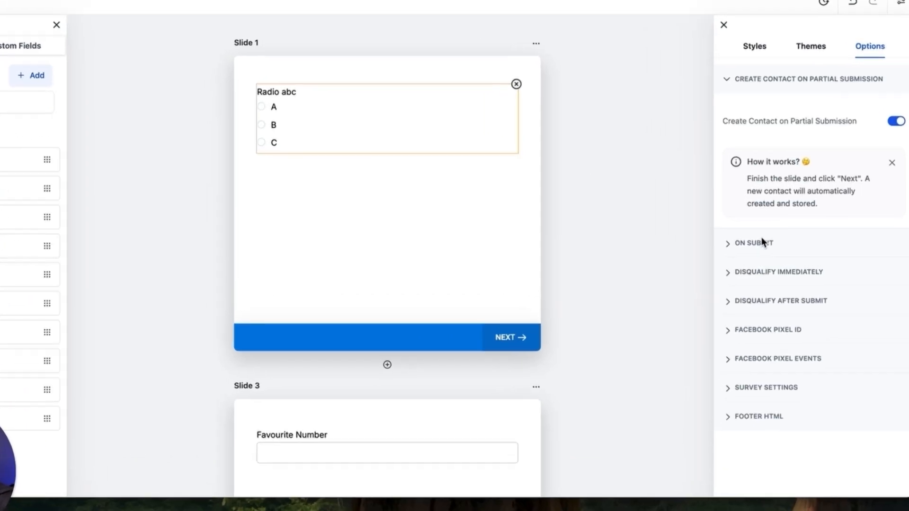
Step: Keep the On Submit action as the thank-you message
click(781, 244)
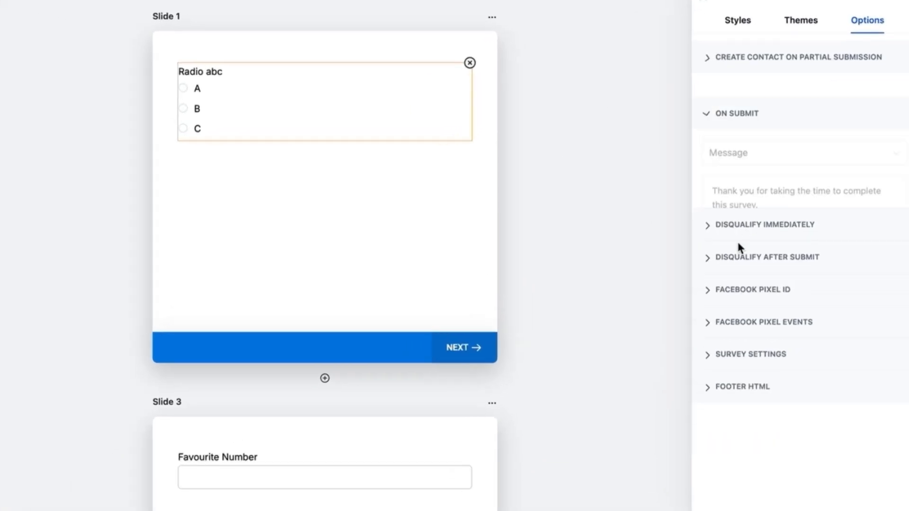
click(743, 136)
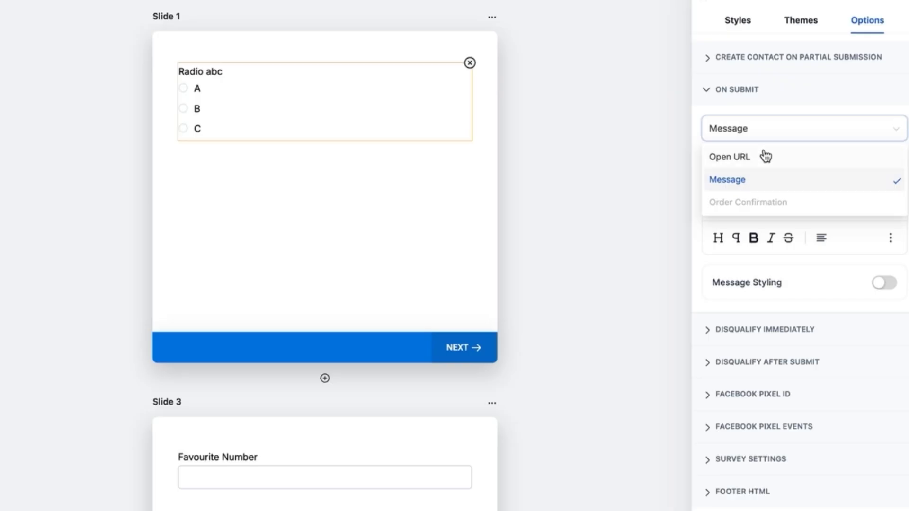
click(767, 103)
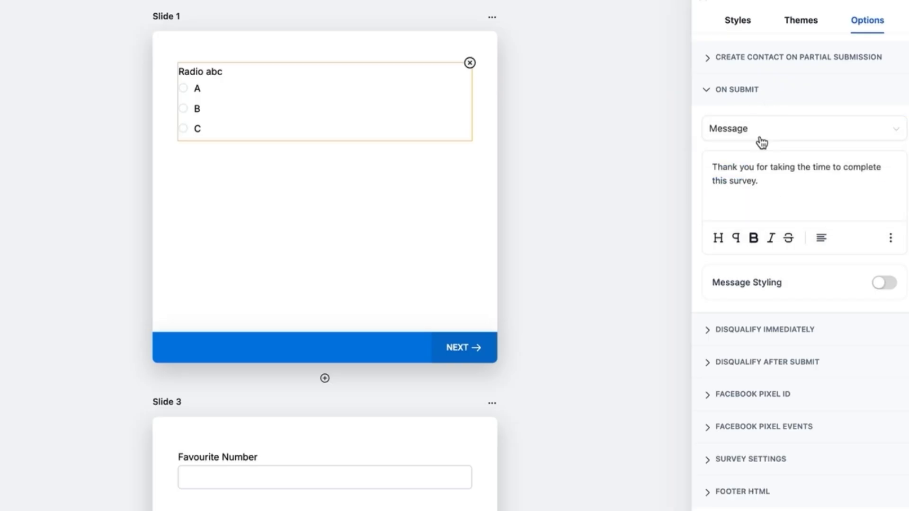
Step: Change the Disqualify Immediately action from Message to URL
click(768, 324)
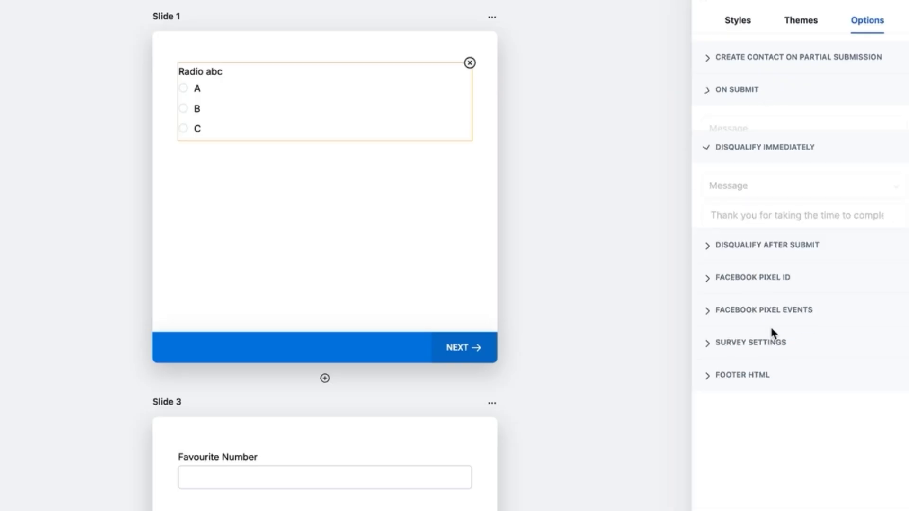
click(752, 163)
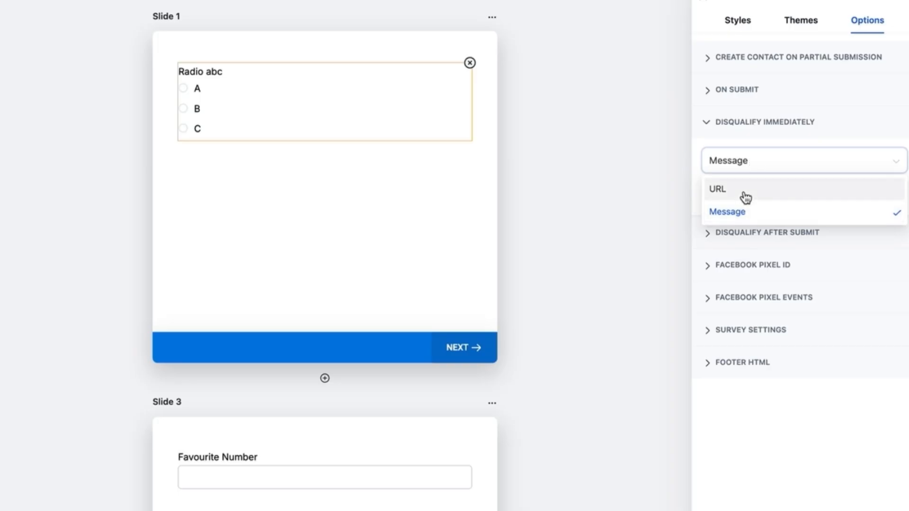
click(358, 127)
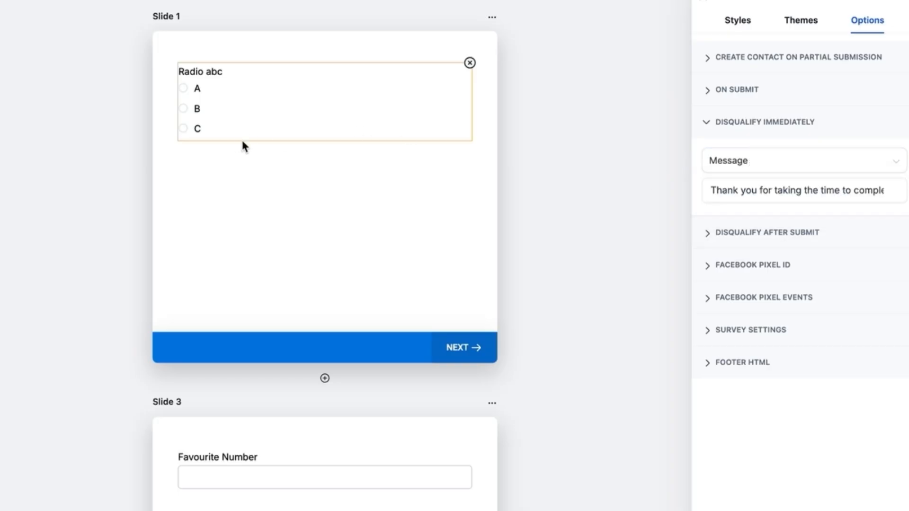
click(763, 193)
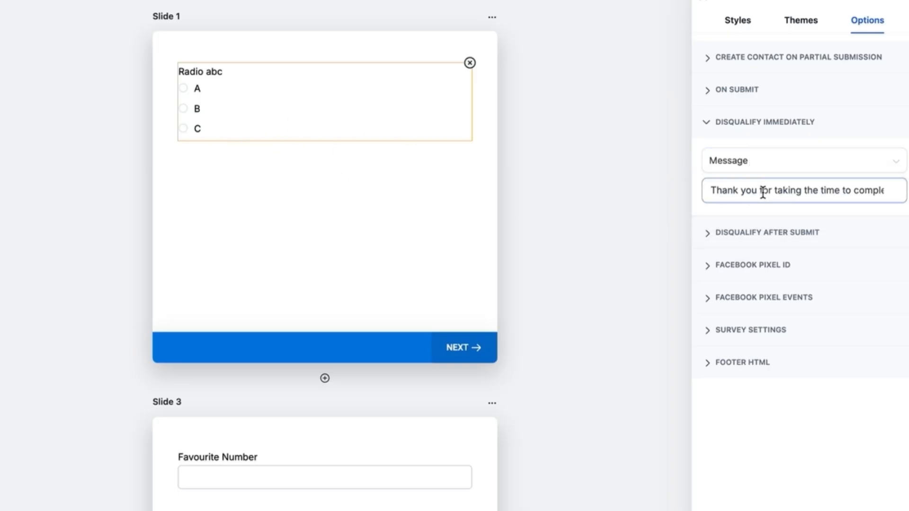
click(744, 169)
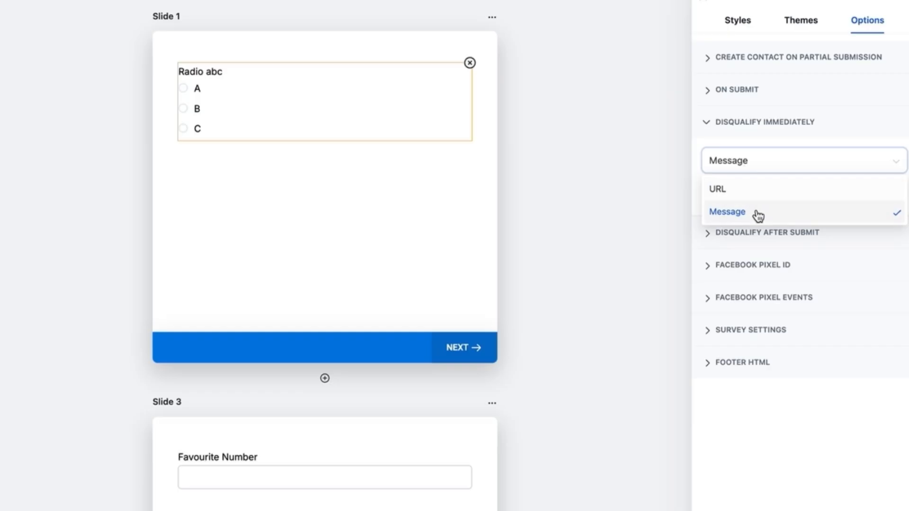
click(756, 189)
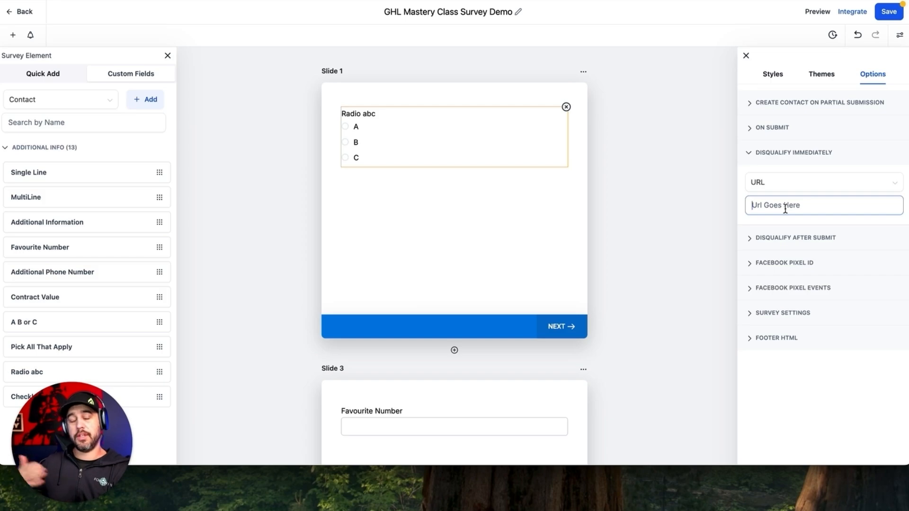
Step: Expand Disqualify After Submit to review its message settings
click(789, 238)
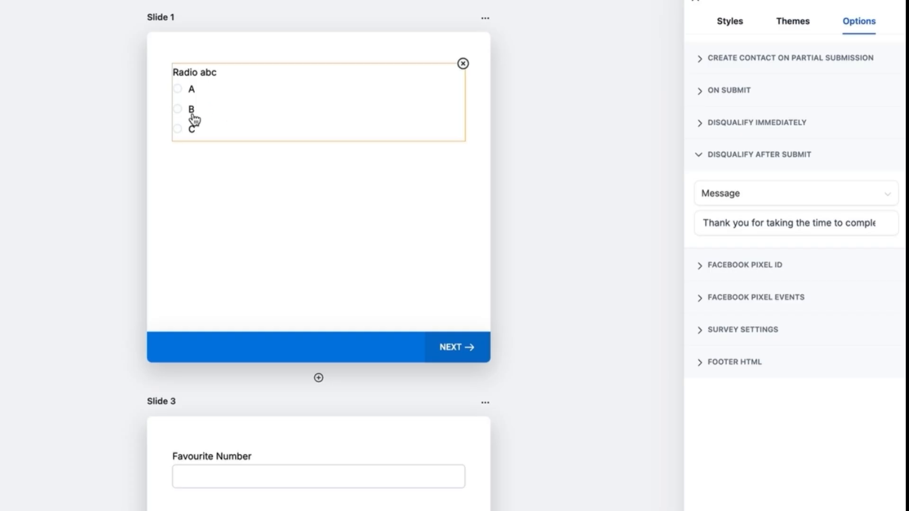
scroll(194, 118, down, 7)
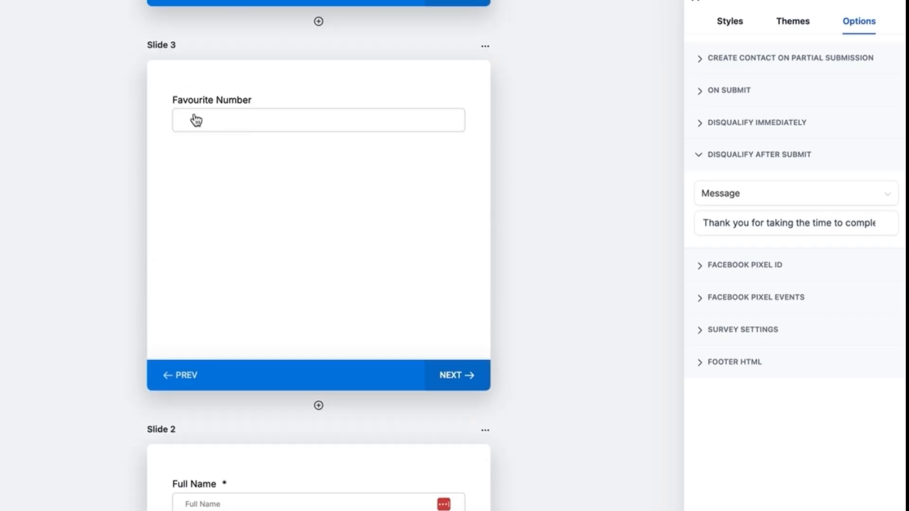
scroll(284, 188, down, 8)
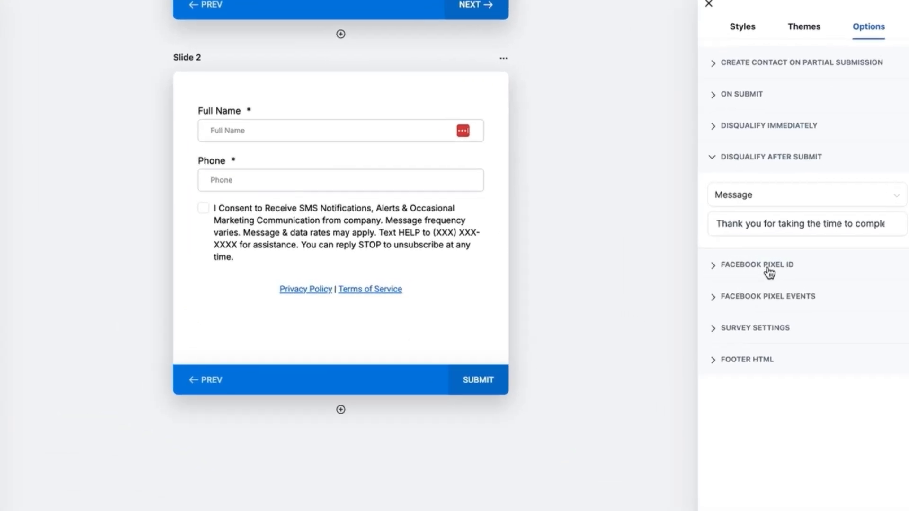
Step: Expand the Facebook Pixel ID, Facebook Pixel Events and Survey Settings sections
click(789, 263)
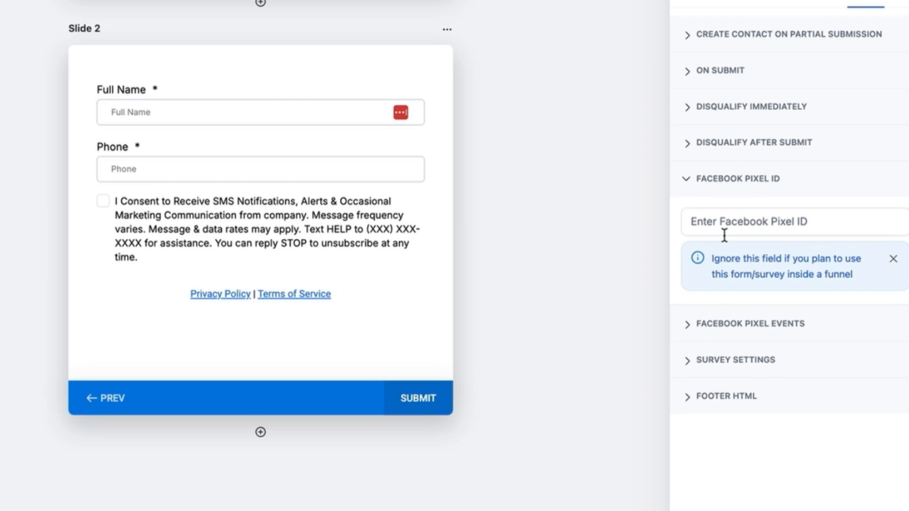
click(755, 326)
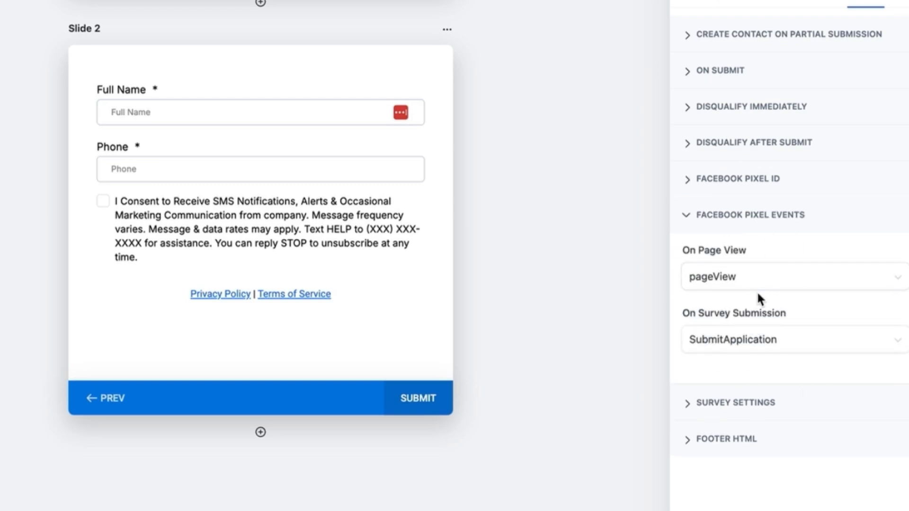
click(752, 404)
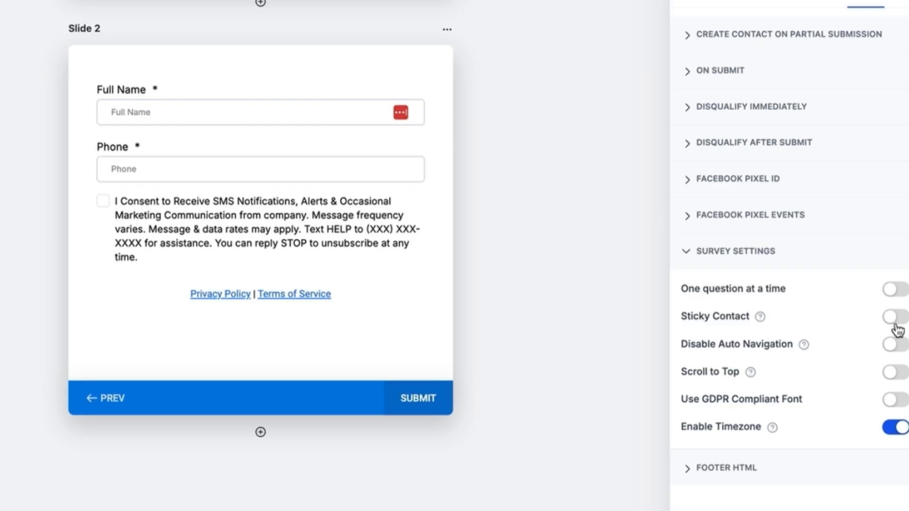
Step: Toggle Disable Auto Navigation on, then back off
mouse_move(803, 347)
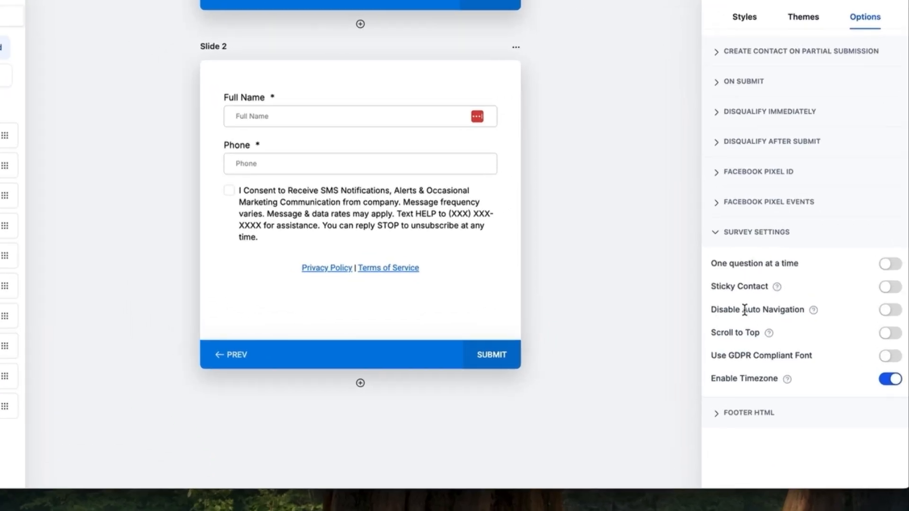
mouse_move(814, 311)
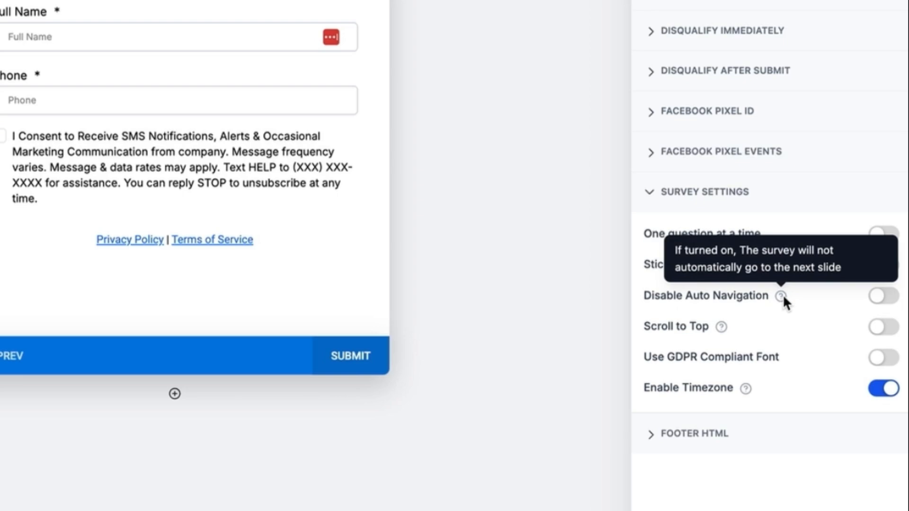
scroll(405, 158, up, 20)
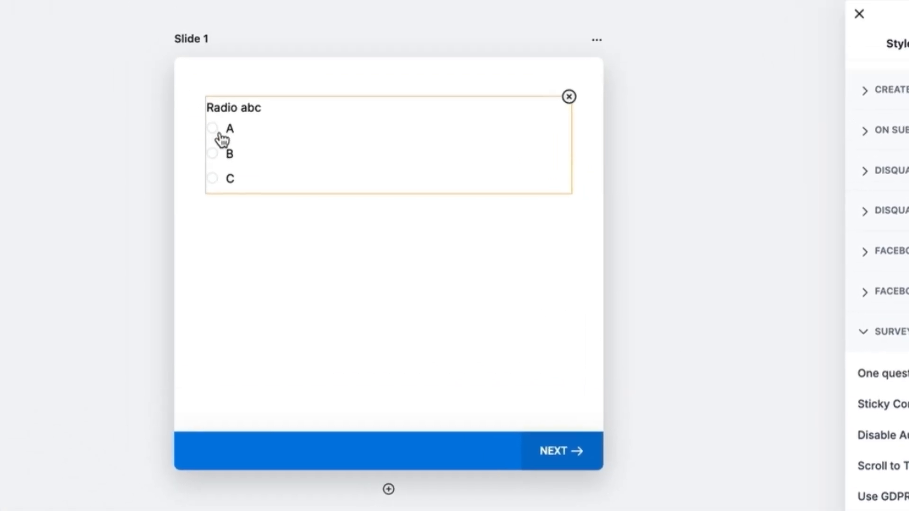
scroll(319, 473, down, 5)
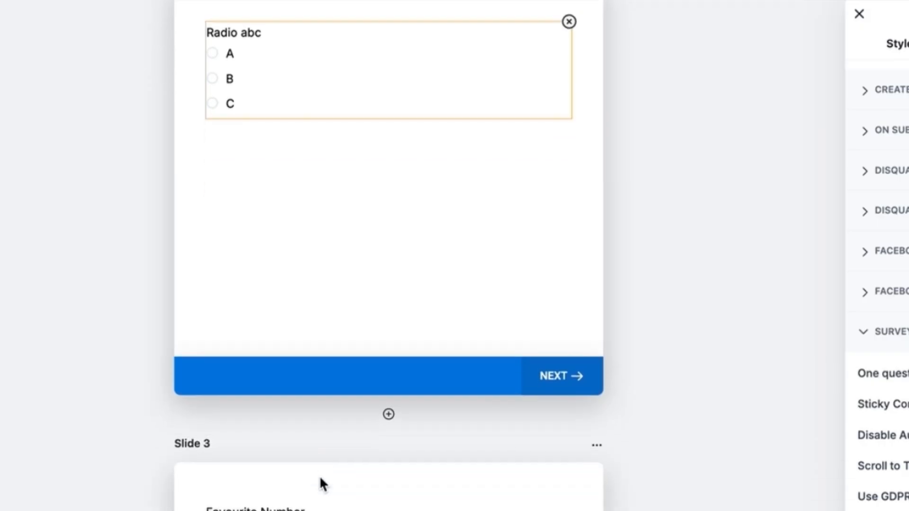
scroll(362, 315, up, 2)
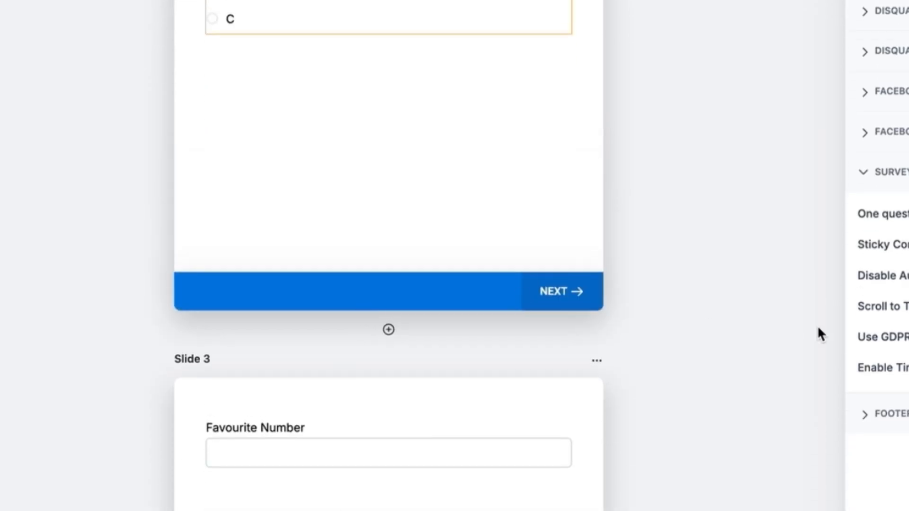
click(884, 268)
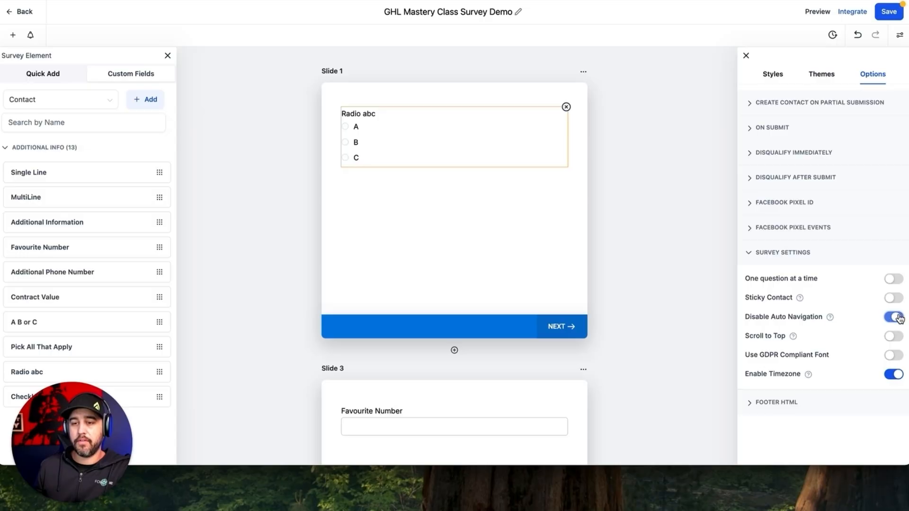
click(898, 318)
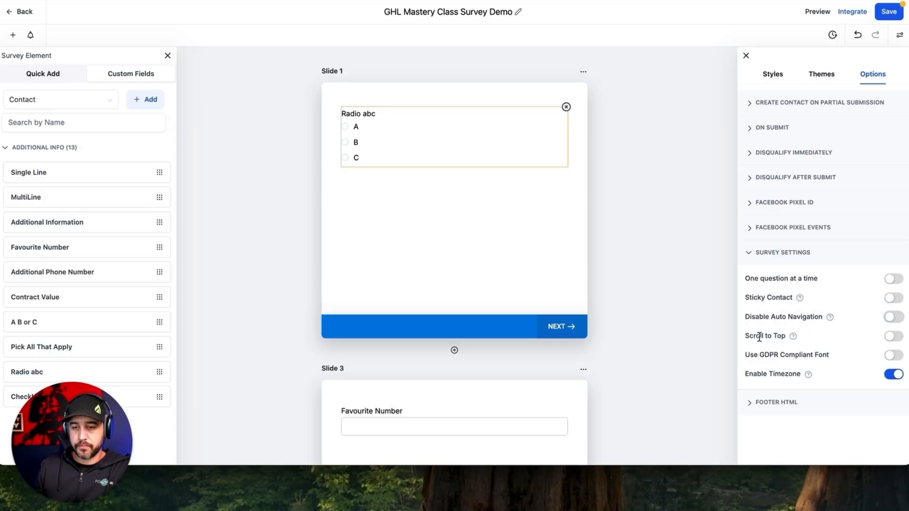
Step: Expand the Footer HTML options, then select and deselect the Radio abc question
mouse_move(794, 337)
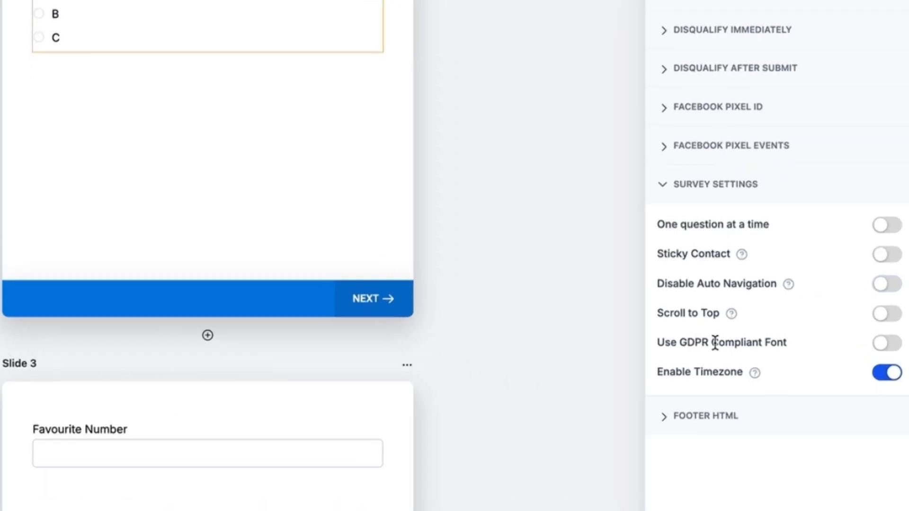
drag(781, 355, 832, 354)
click(833, 355)
click(747, 415)
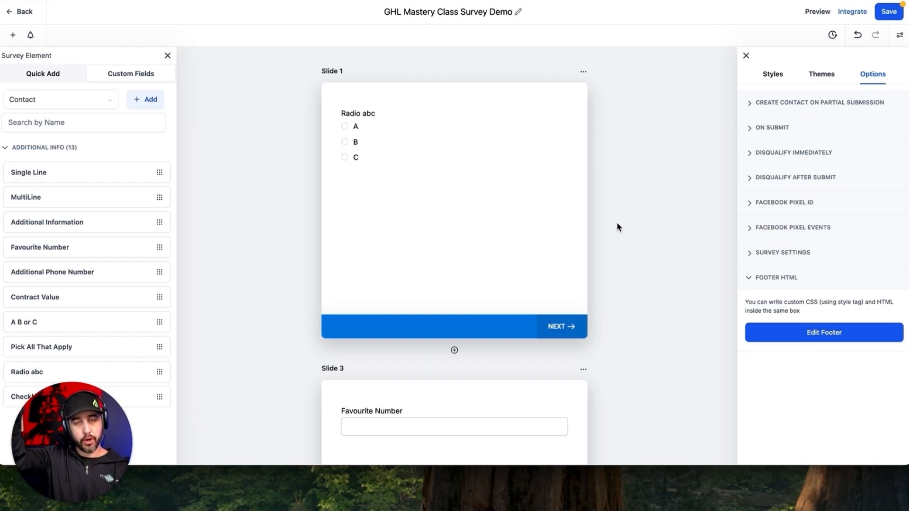
click(448, 157)
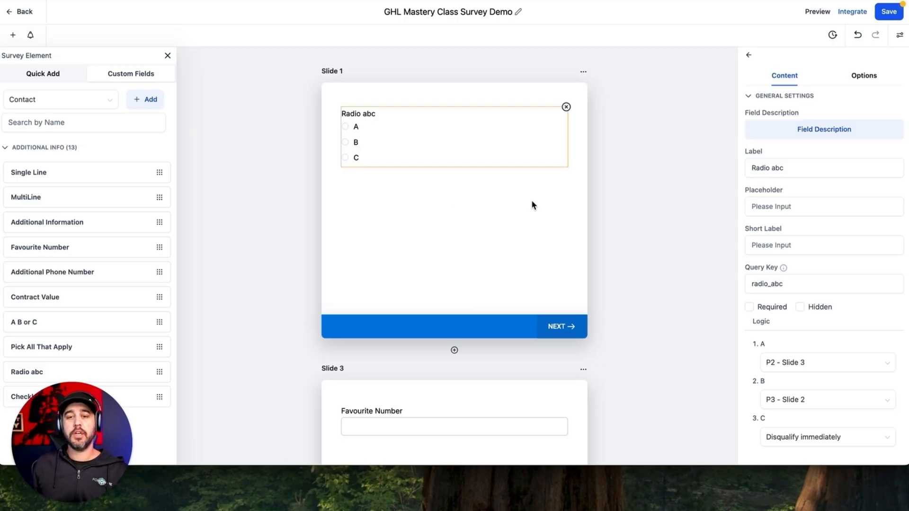
click(609, 204)
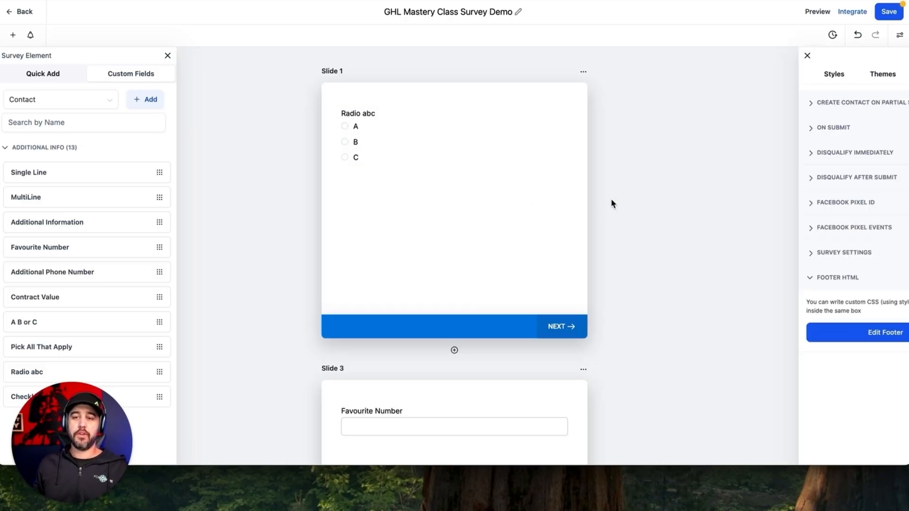